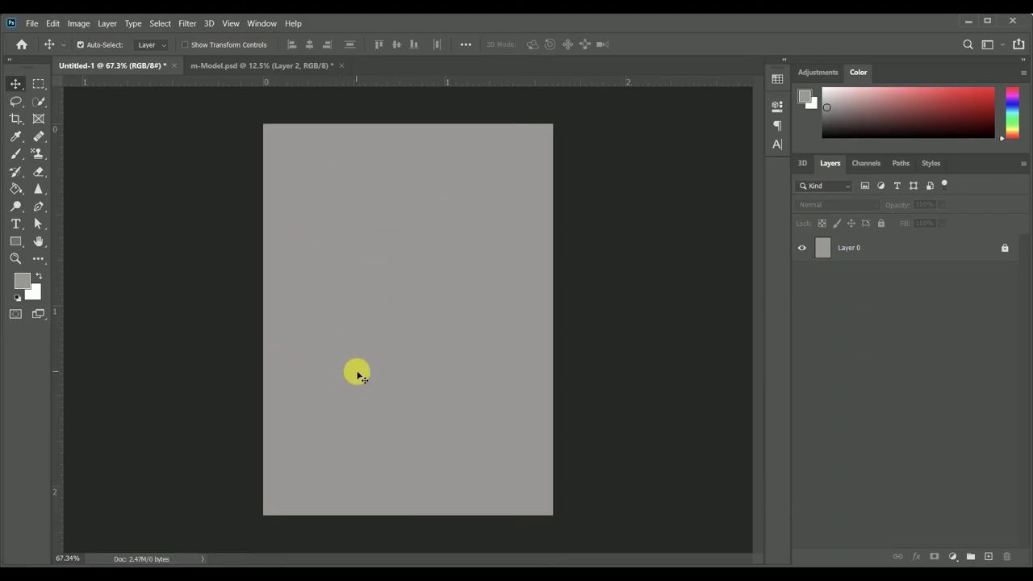
- Copy the man's cut-out layer from m-Model.psd into Untitled-1 as a smart object
click(261, 66)
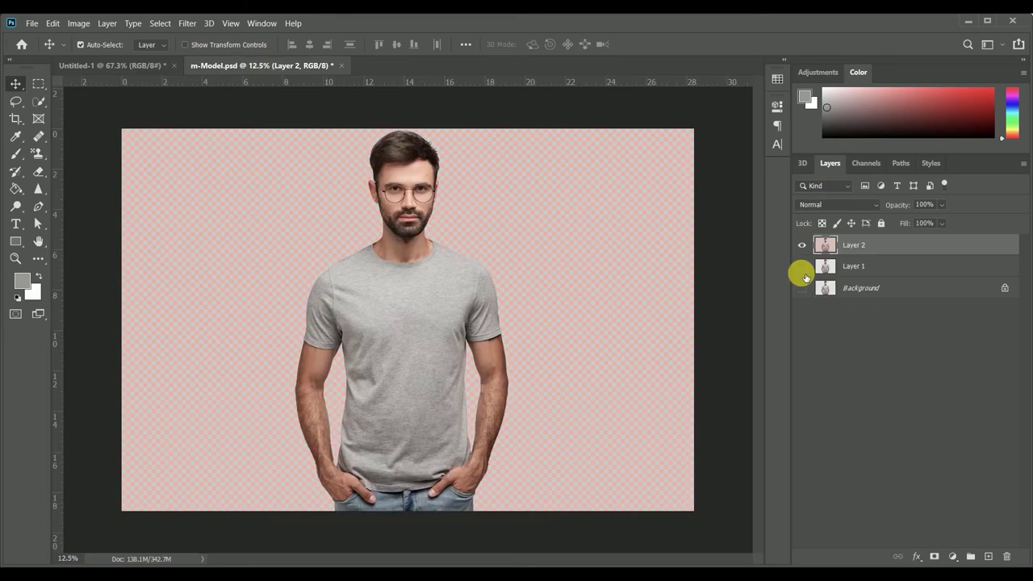
click(801, 267)
drag(249, 138, 416, 348)
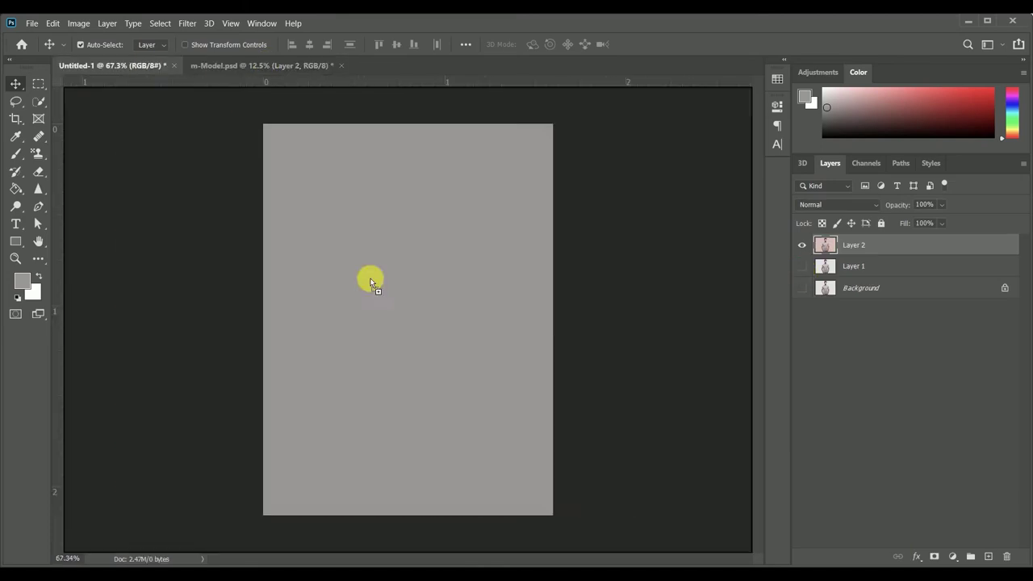
right_click(877, 248)
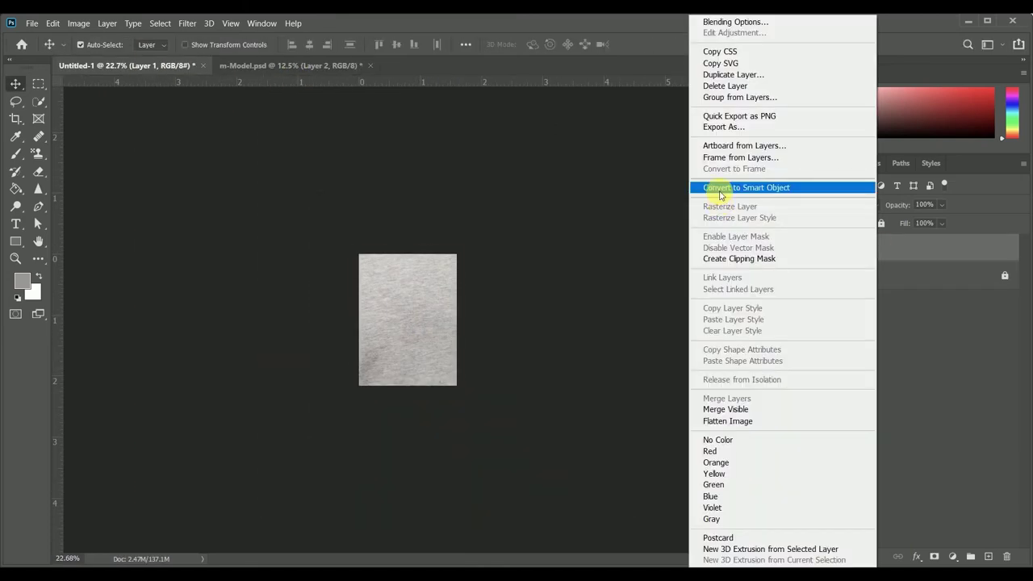
click(719, 188)
- Scale the man's smart object down so he stands at the poster's bottom centre
key(ctrl+t)
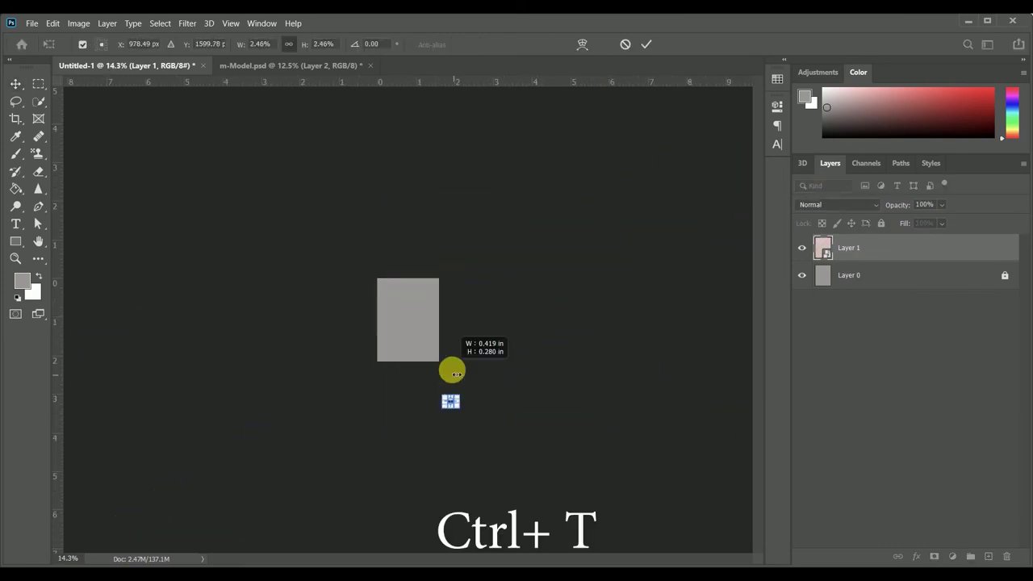
drag(588, 308, 496, 383)
scroll(495, 382, up, 5)
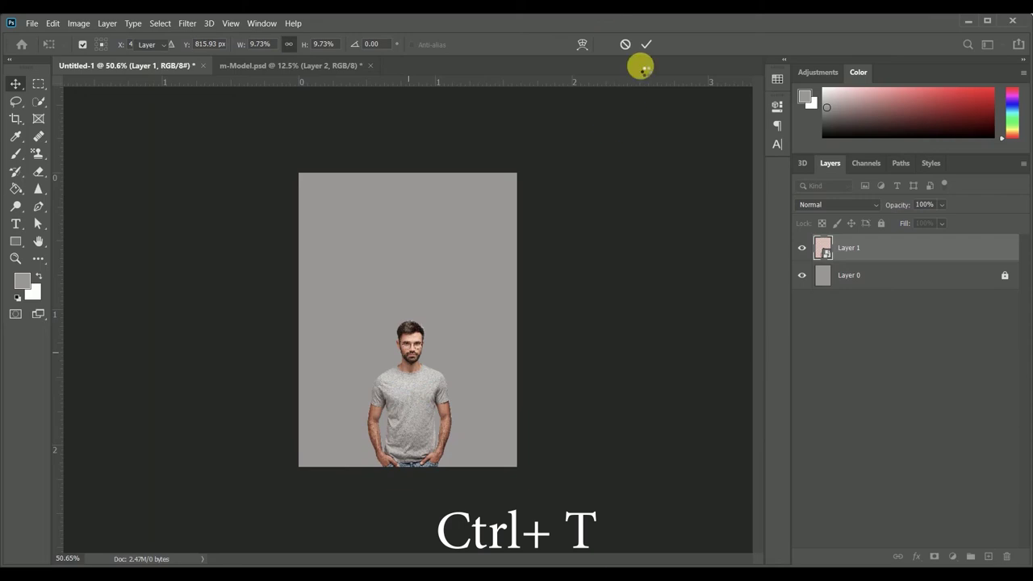
click(646, 44)
click(16, 242)
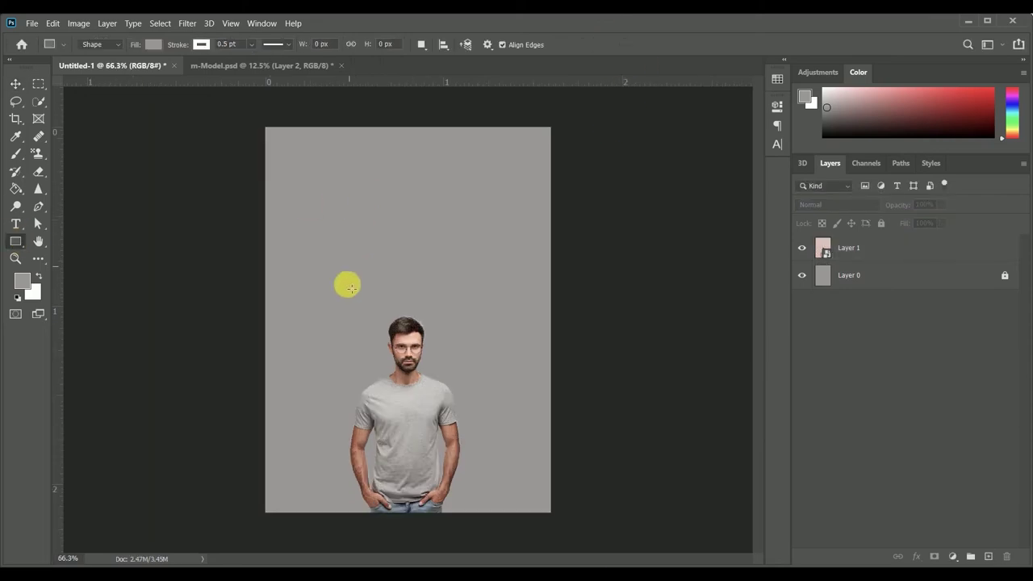
- Draw a light-yellow rectangle with a 0 pt outline and move it to the bottom centre
drag(347, 302, 416, 427)
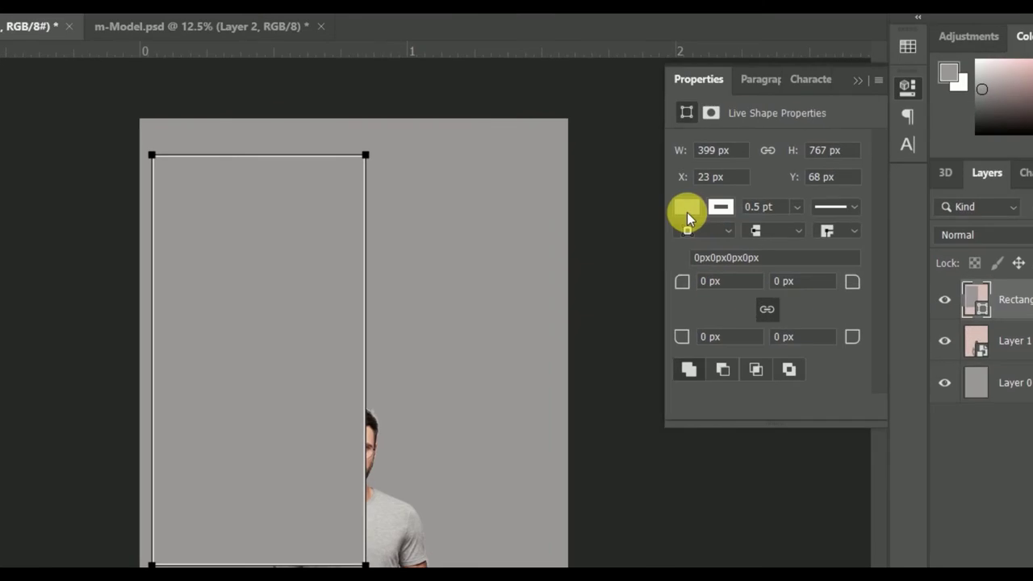
click(686, 208)
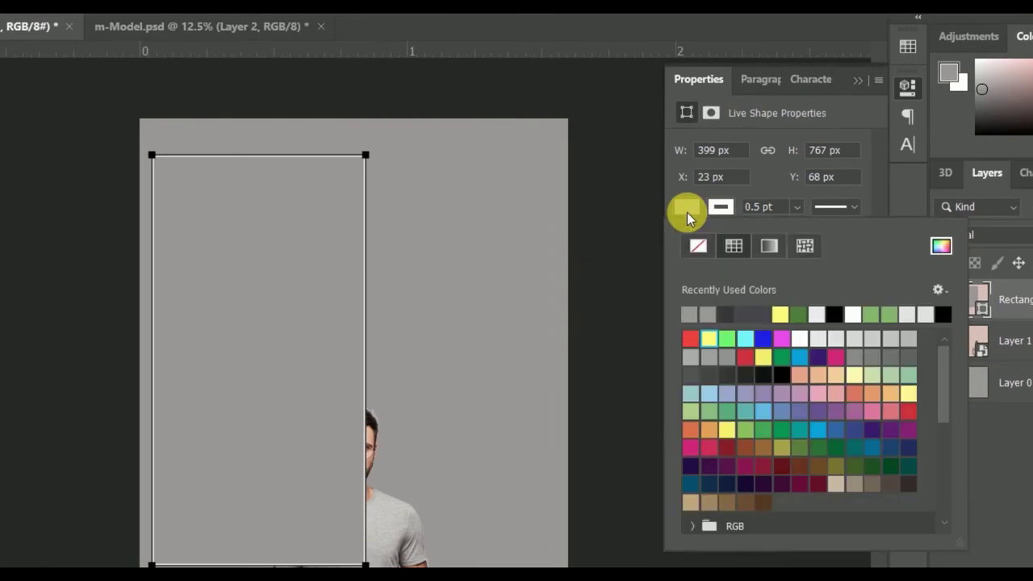
click(717, 342)
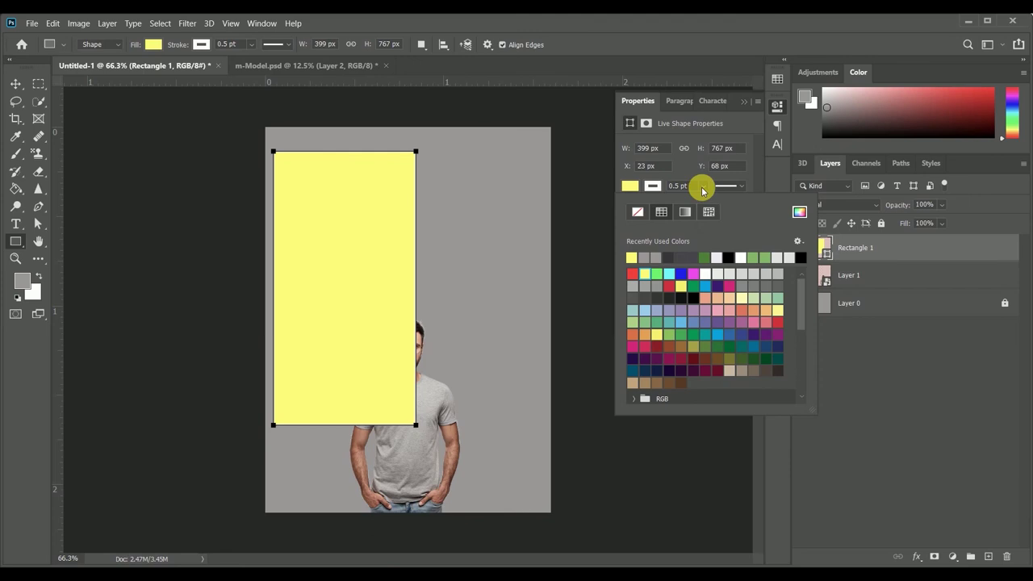
click(703, 191)
drag(704, 203, 638, 206)
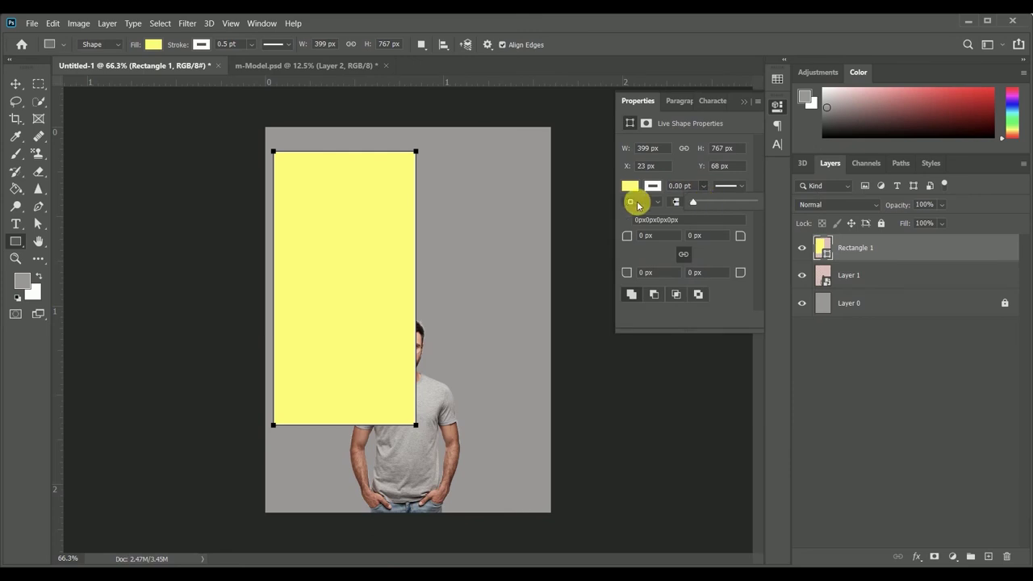
click(742, 103)
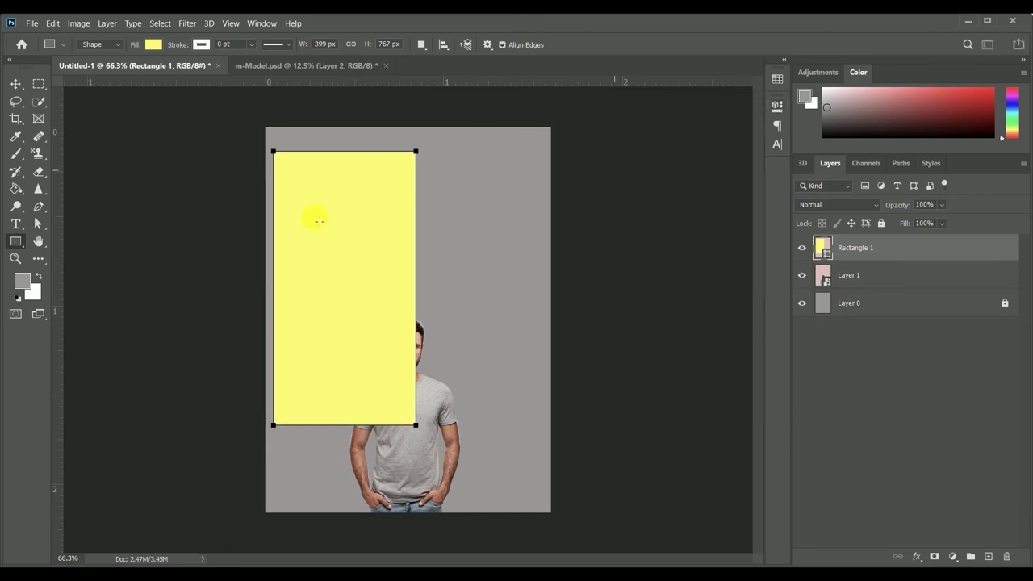
click(16, 83)
mouse_move(354, 209)
mouse_down()
mouse_move(426, 323)
mouse_move(408, 377)
mouse_move(424, 377)
mouse_up()
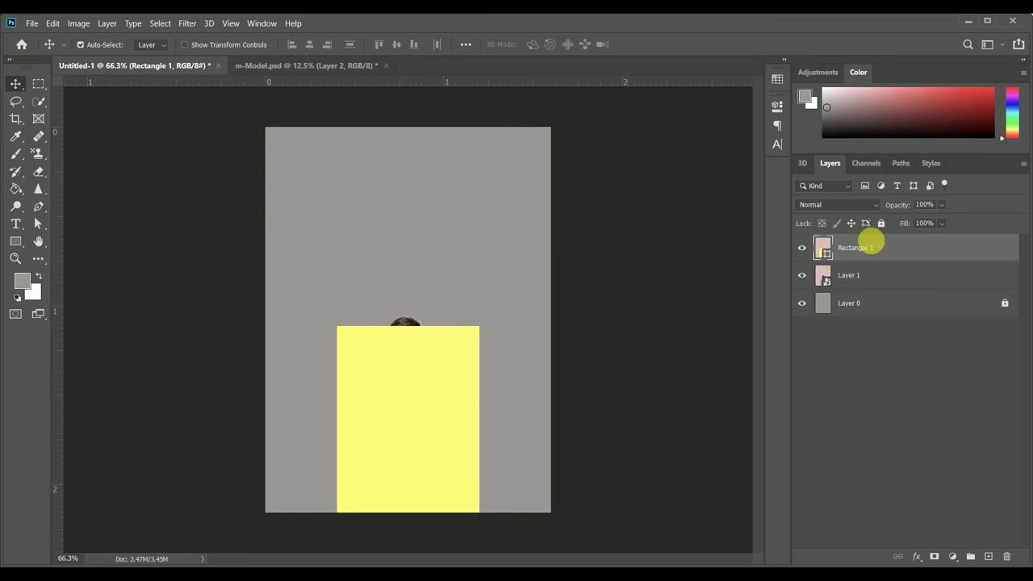
- Change Rectangle 1's fill to the muted yellow #dcdc40
double_click(823, 248)
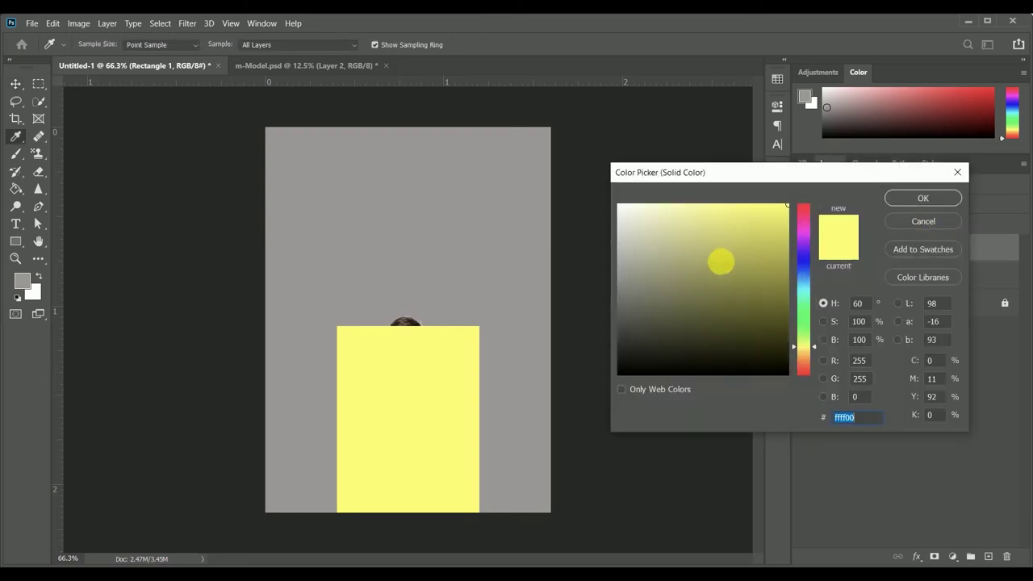
click(724, 265)
click(740, 228)
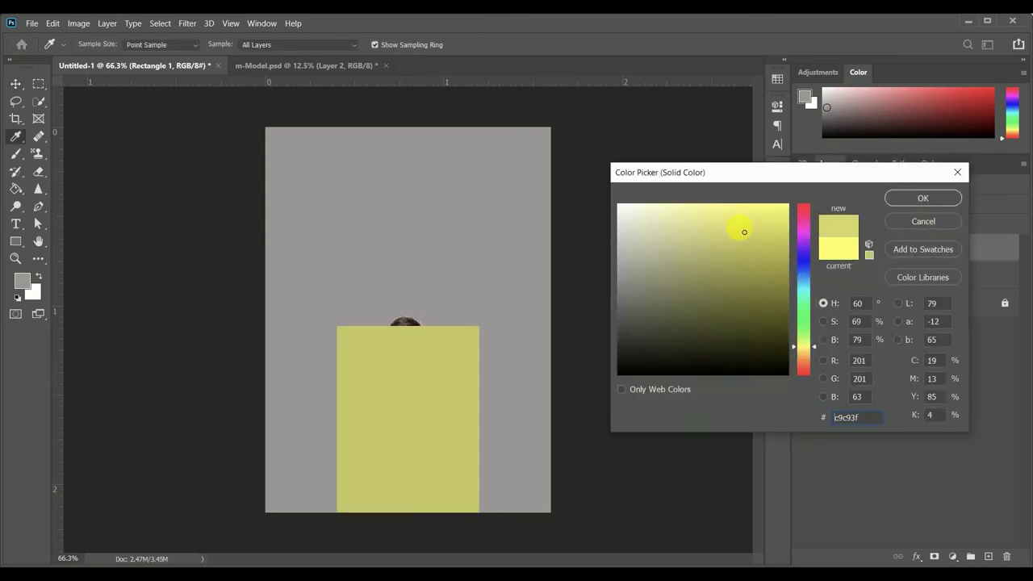
click(920, 200)
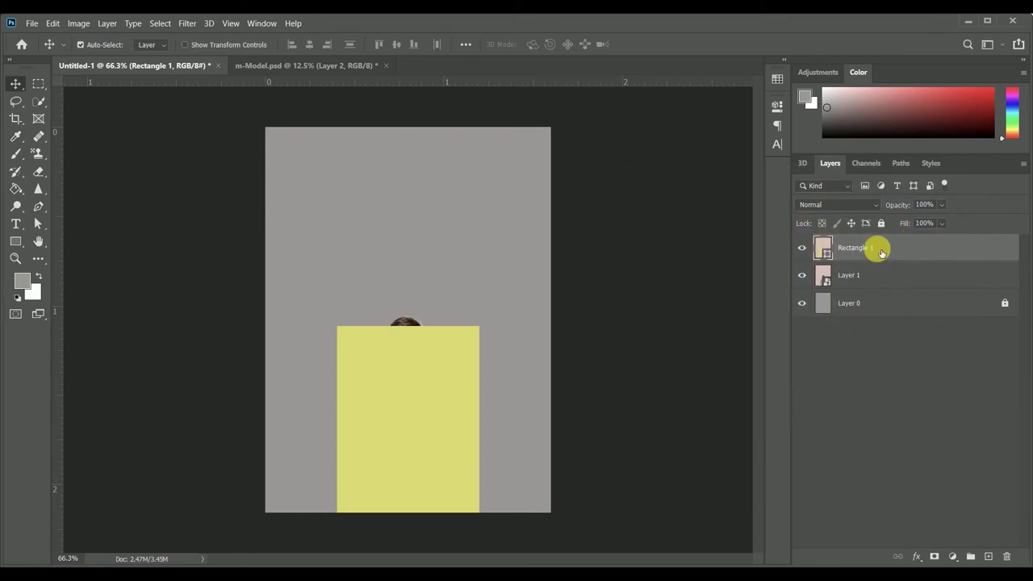
- Put Rectangle 1 below the man's layer and lower it on the poster
drag(829, 249, 823, 277)
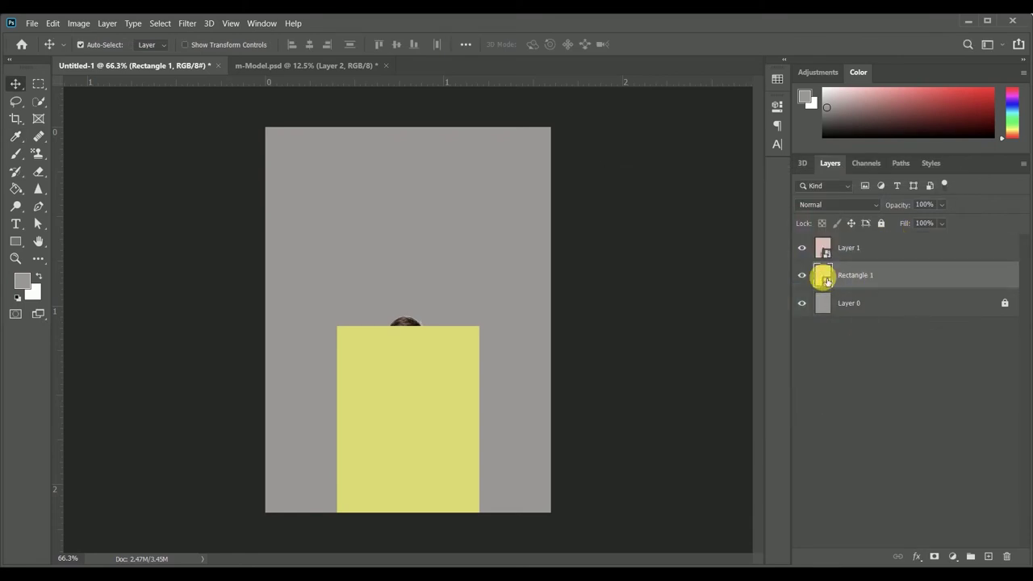
drag(412, 387, 490, 401)
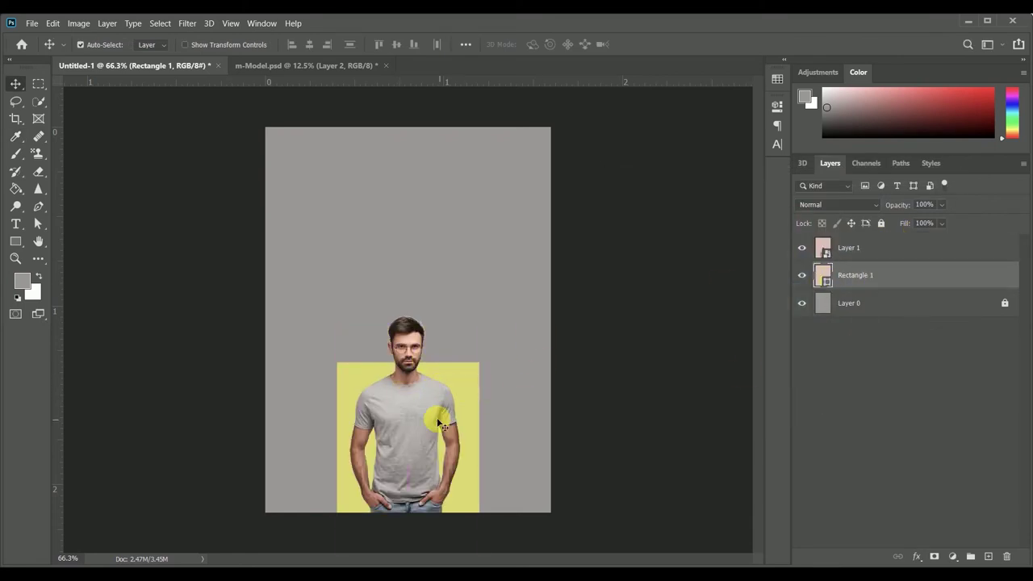
click(839, 255)
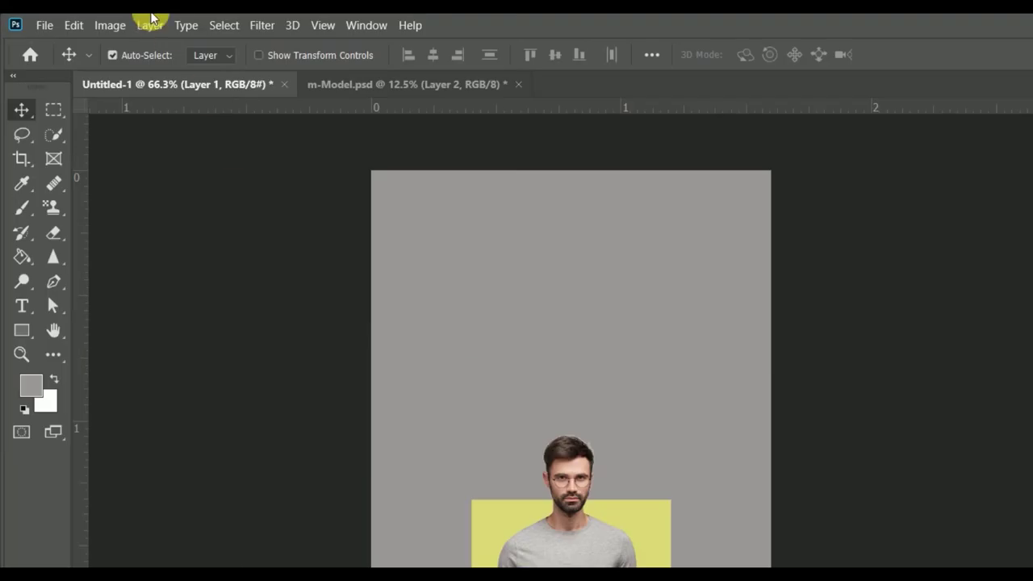
- Apply a Black & White adjustment to Layer 1 with Yellows at 23%
click(100, 29)
mouse_move(139, 69)
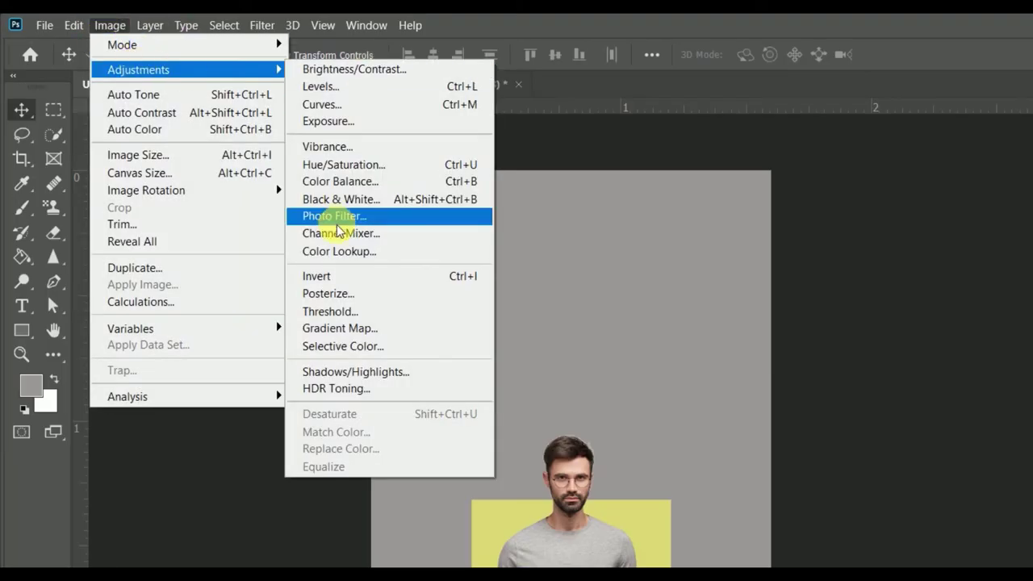
click(339, 203)
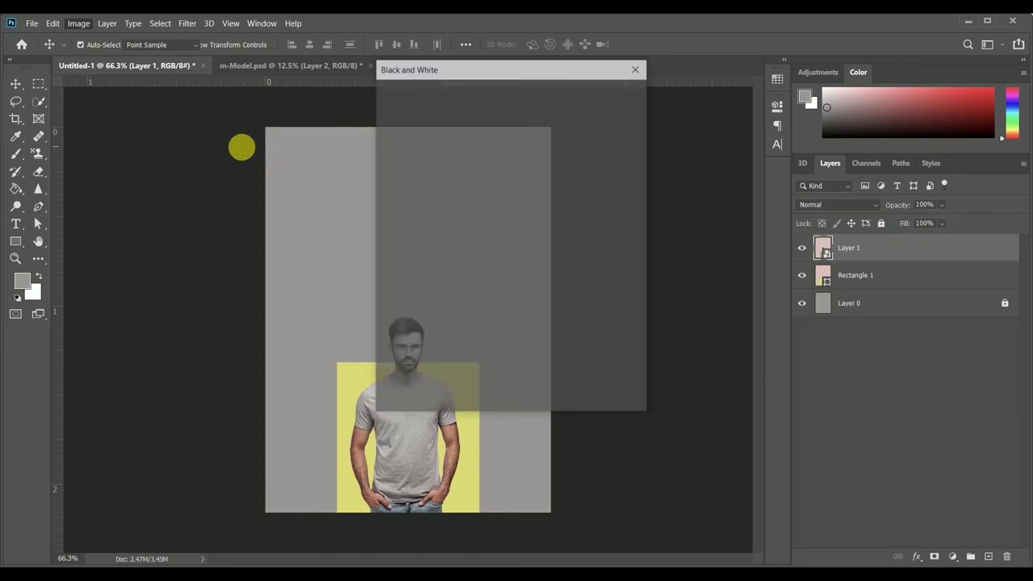
drag(527, 74, 726, 76)
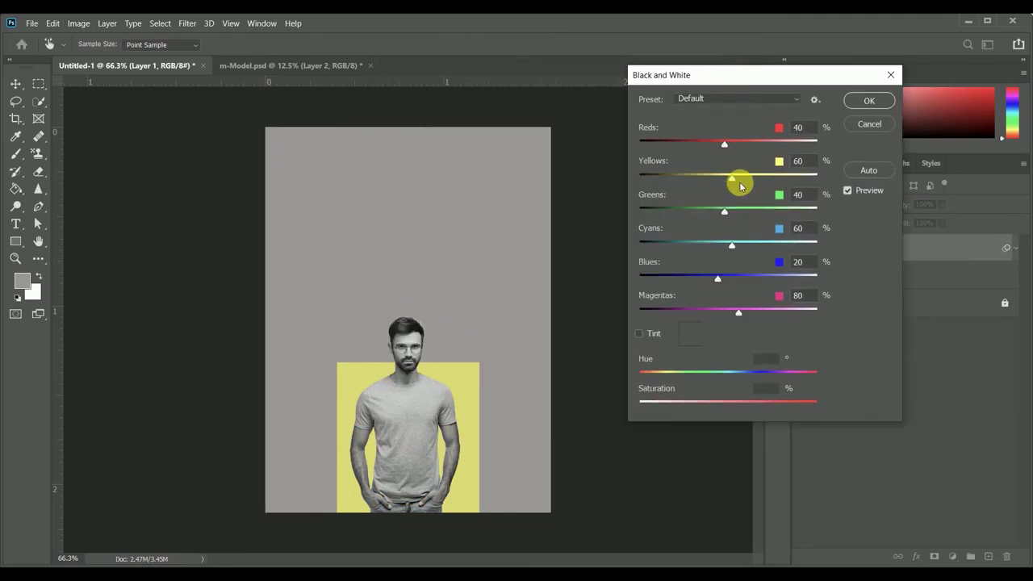
drag(720, 181, 718, 181)
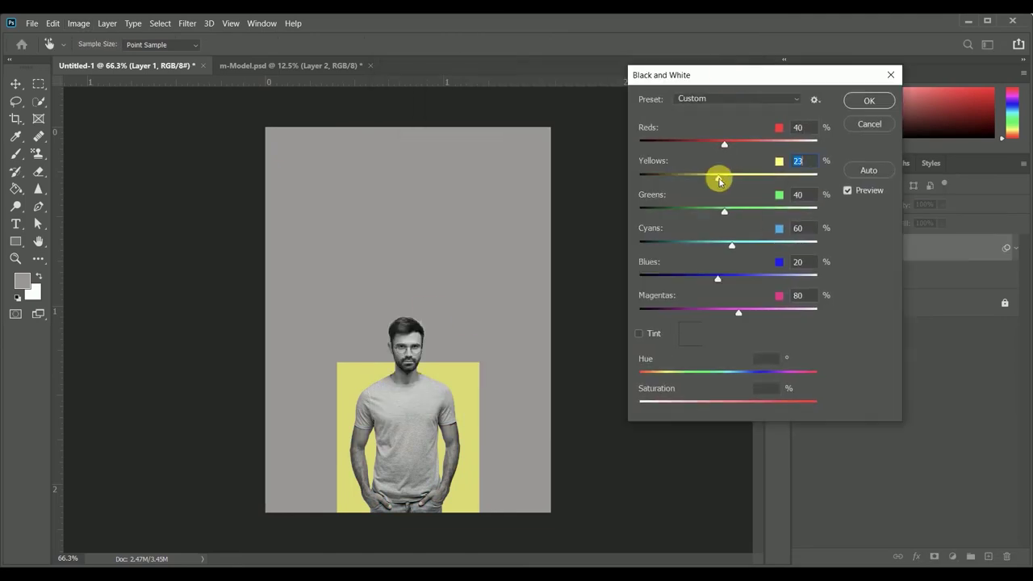
click(874, 109)
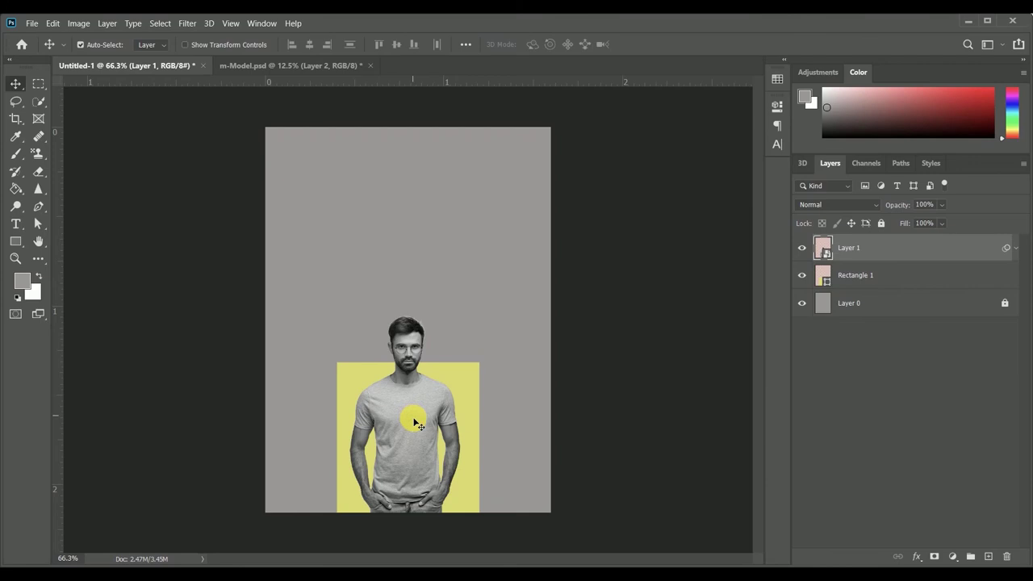
- Type the headline 'Be yourself enegy your time' in a text box at the top
drag(418, 421, 411, 420)
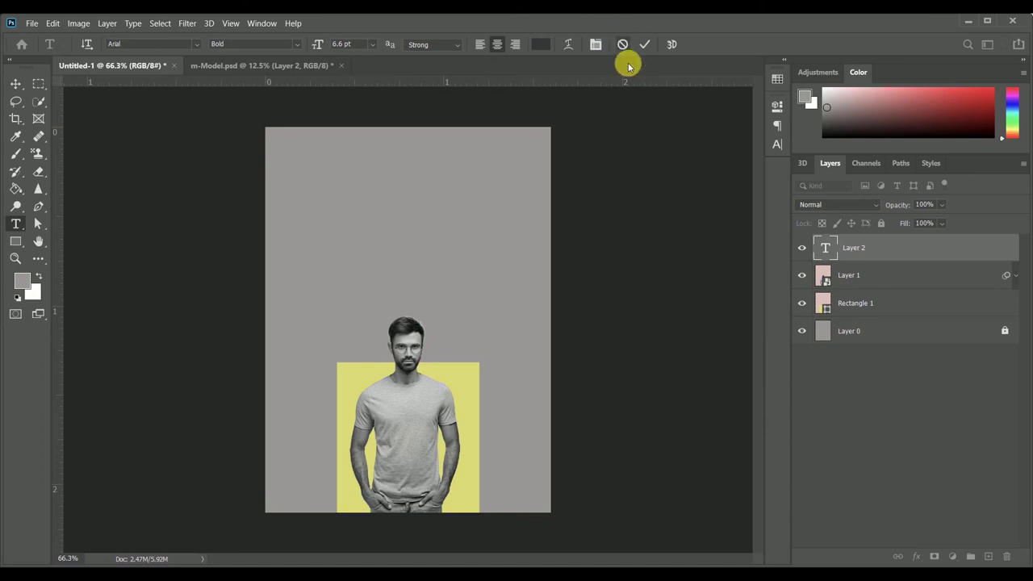
click(622, 45)
drag(311, 159, 508, 288)
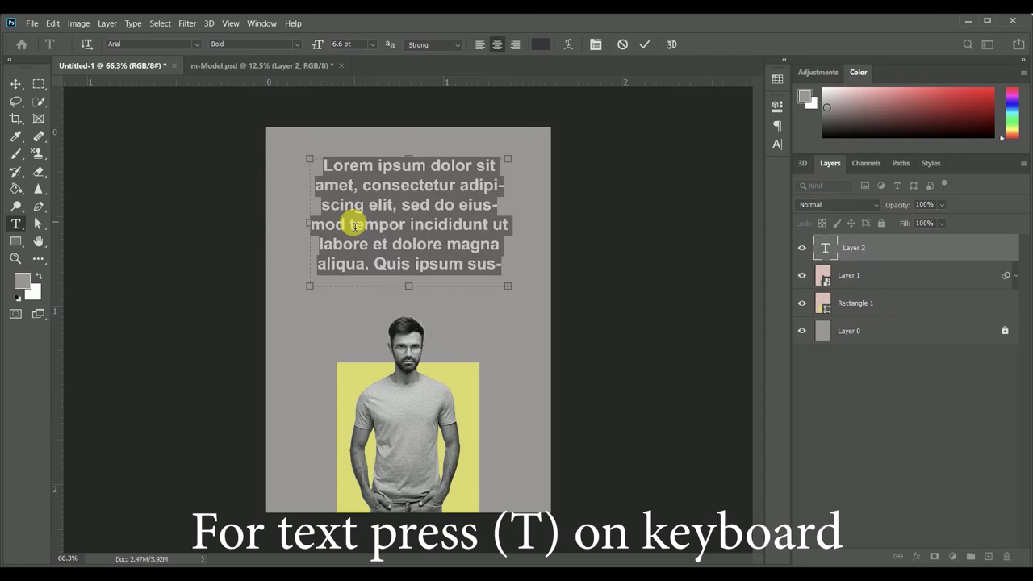
key(BackSpace)
text(Be yourself e)
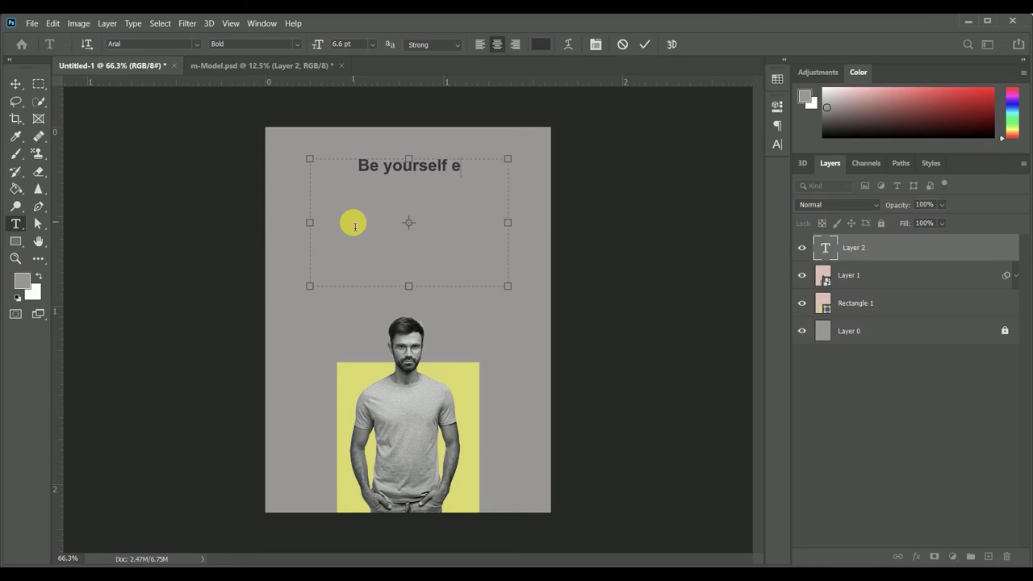
text(negy your time)
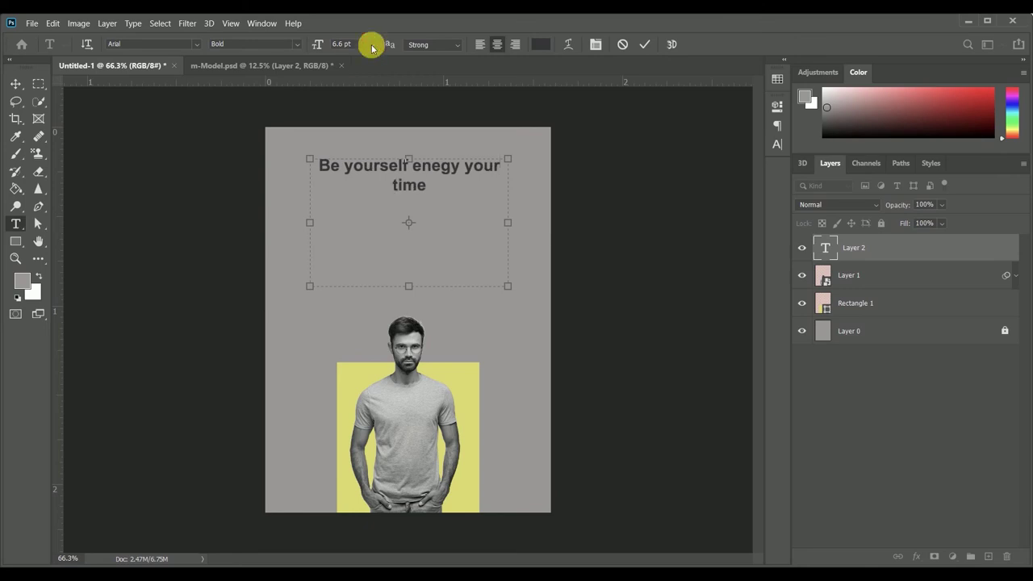
click(372, 45)
- Set the headline's font size to 14 pt
click(645, 44)
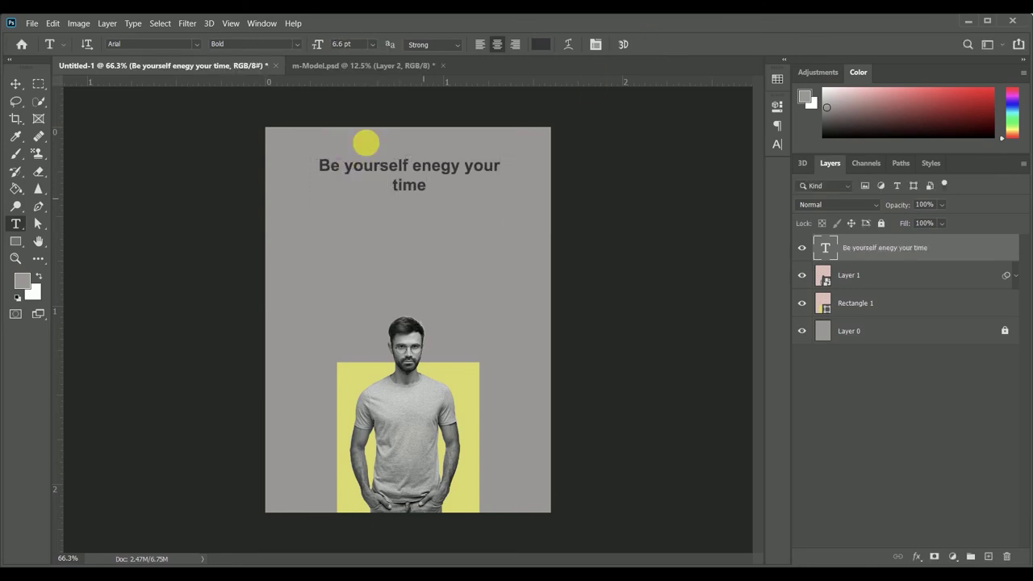
click(372, 44)
click(362, 141)
- Confirm the headline at 14 pt and set it in Butler Bold
click(372, 44)
click(357, 138)
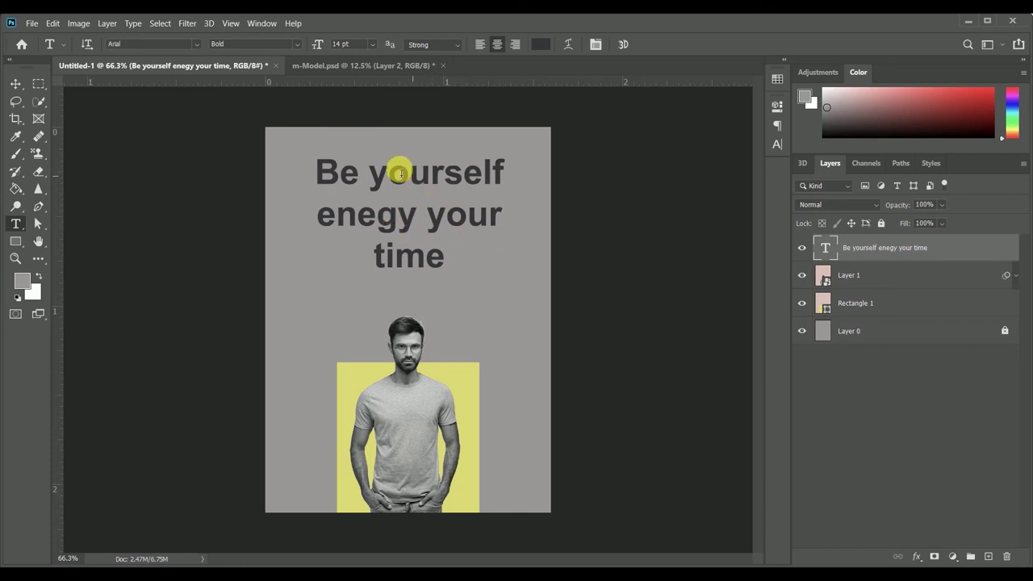
click(194, 43)
click(192, 122)
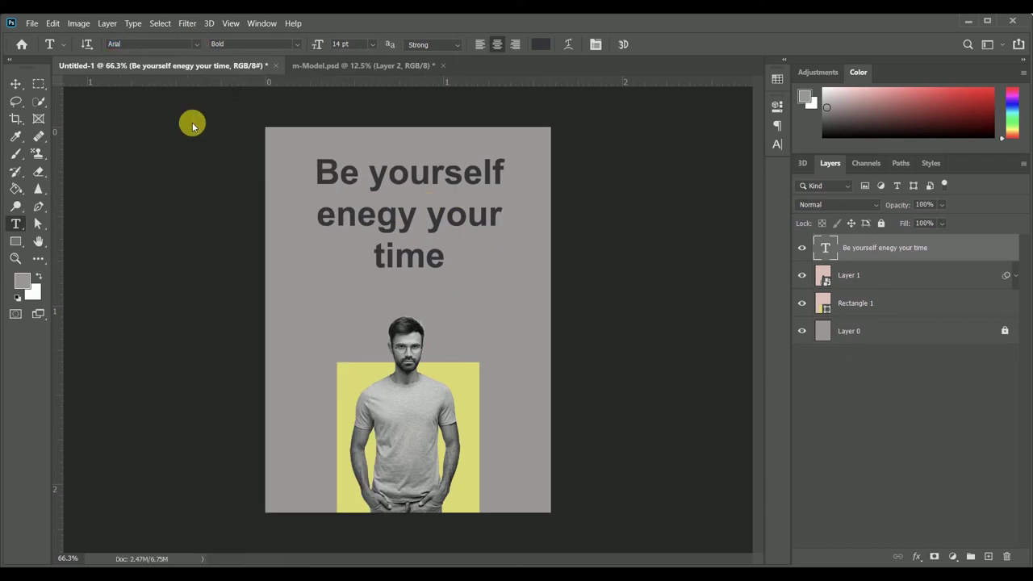
click(195, 44)
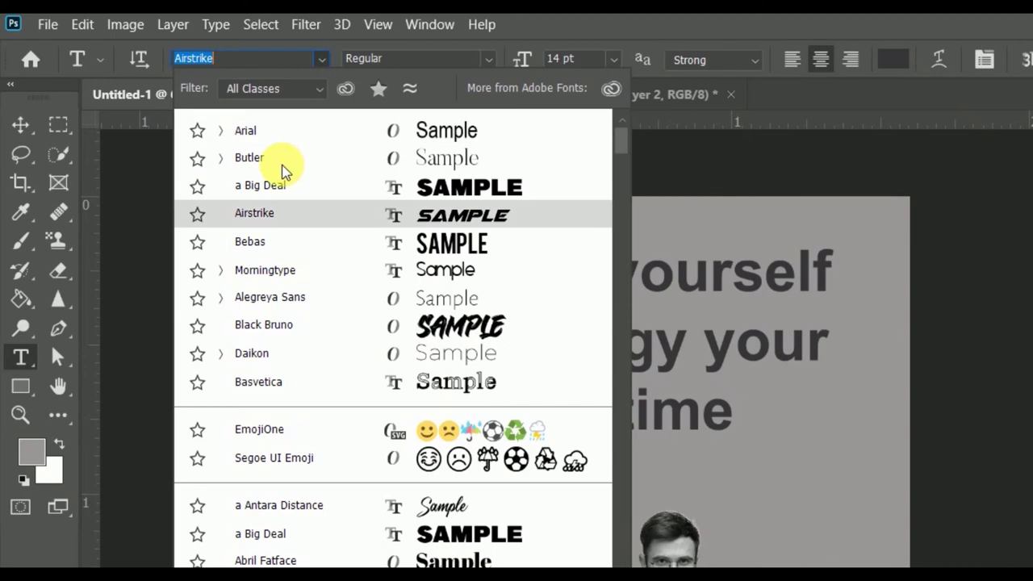
click(250, 159)
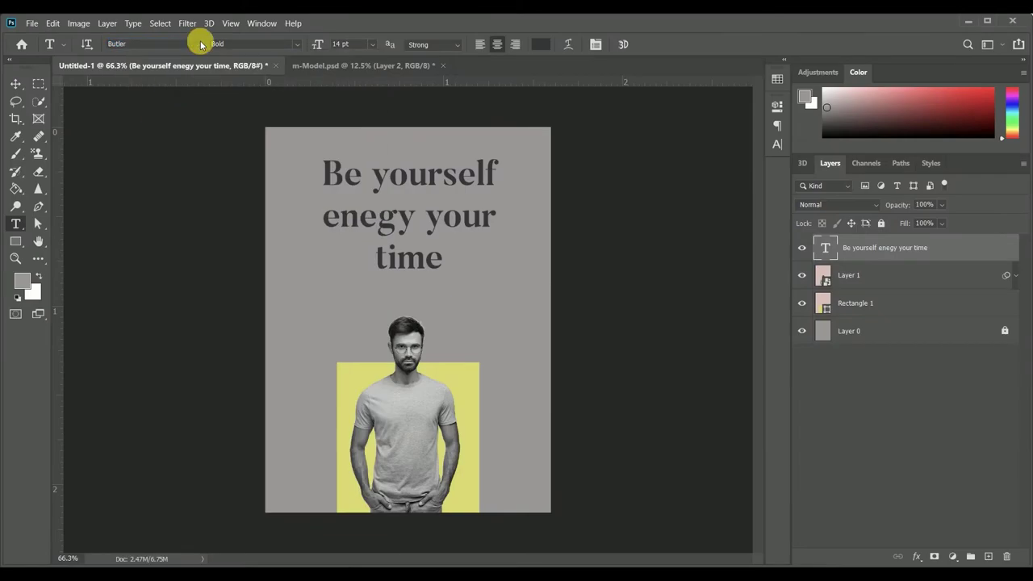
click(196, 44)
click(196, 44)
click(296, 44)
click(285, 123)
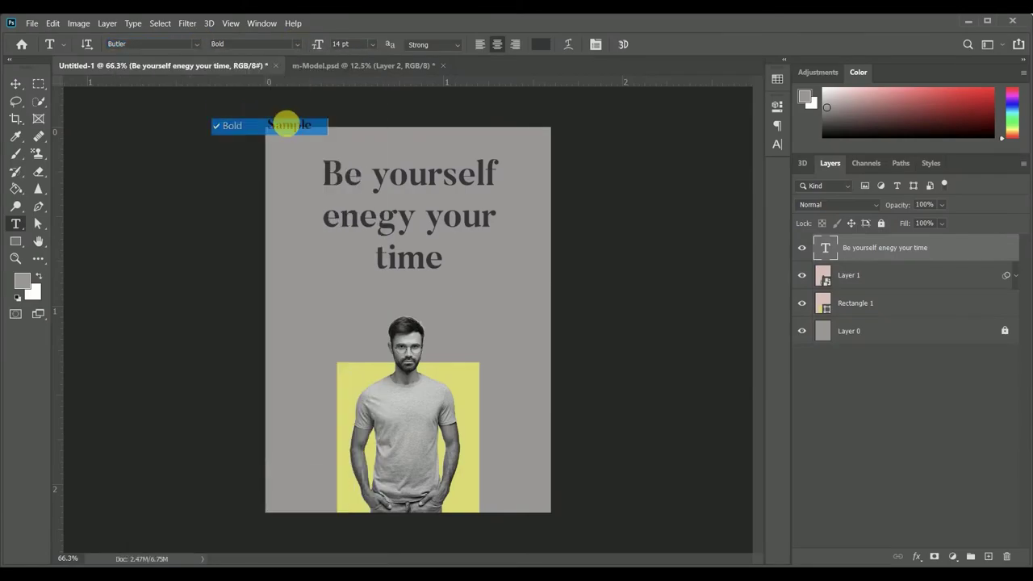
- Make the word 'time' in the headline Butler Black weight
click(441, 261)
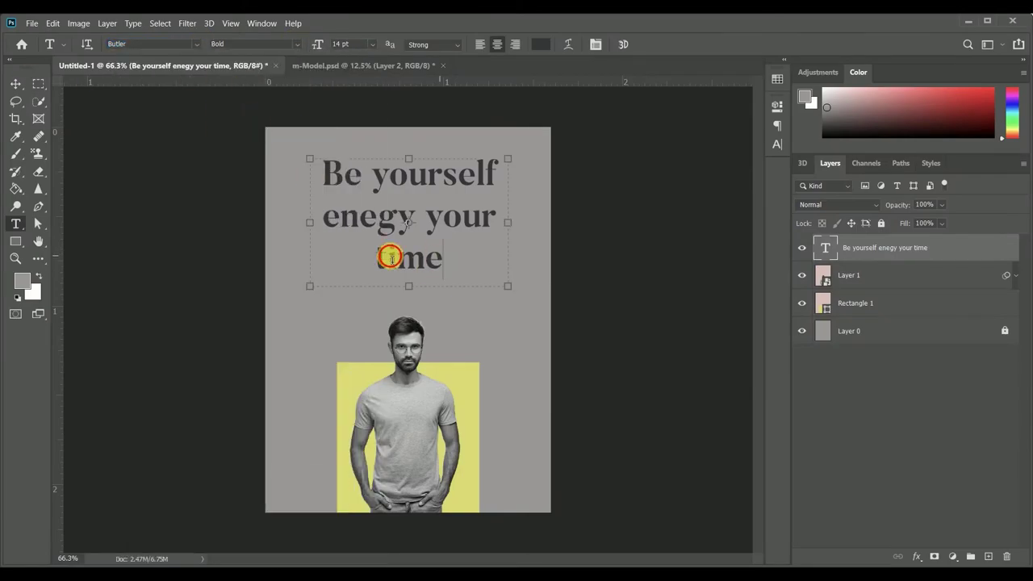
double_click(386, 263)
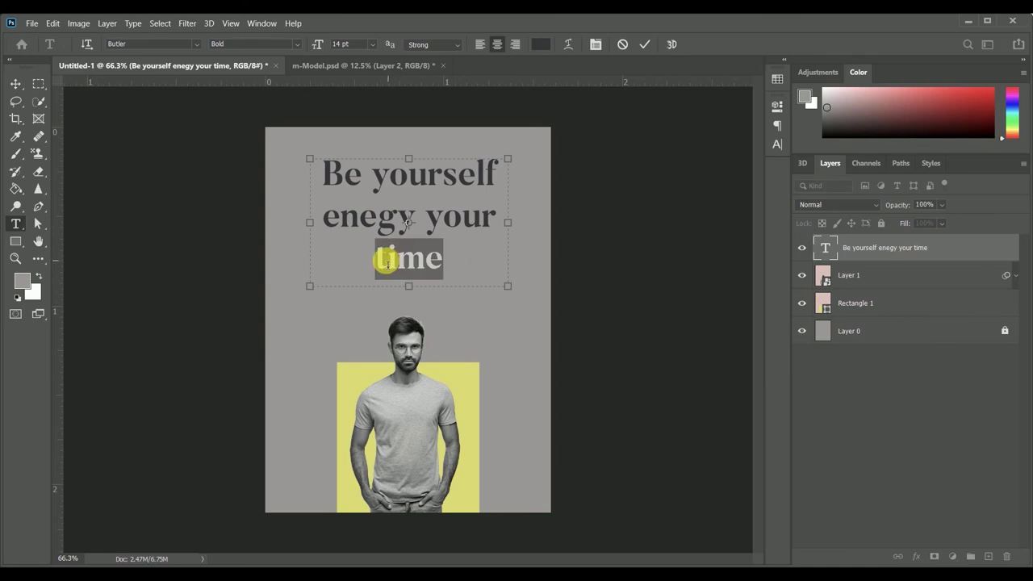
click(296, 44)
click(298, 160)
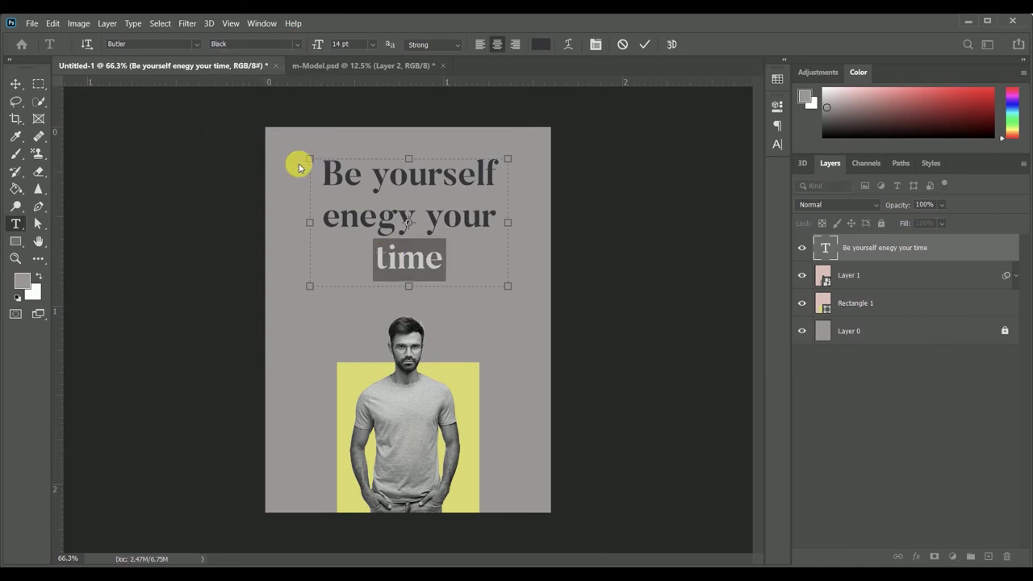
click(17, 83)
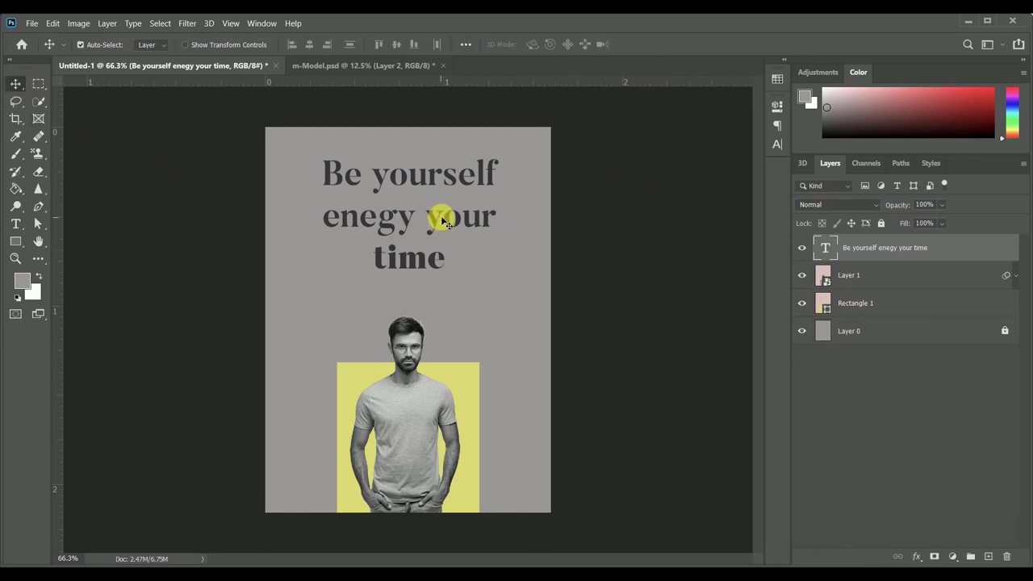
- Scale the headline to about 89% and centre it near the top
drag(443, 222, 441, 219)
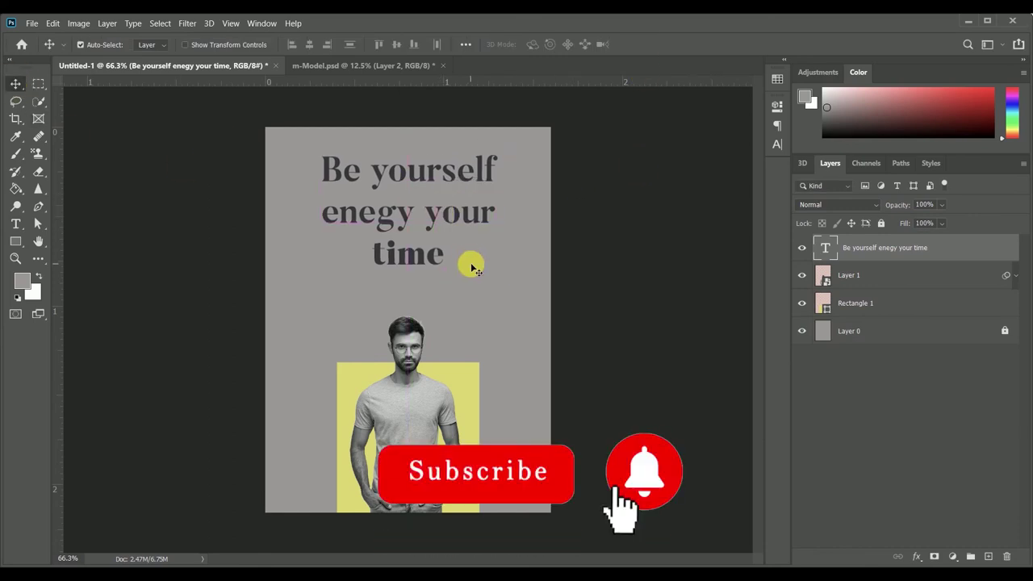
key(ctrl+t)
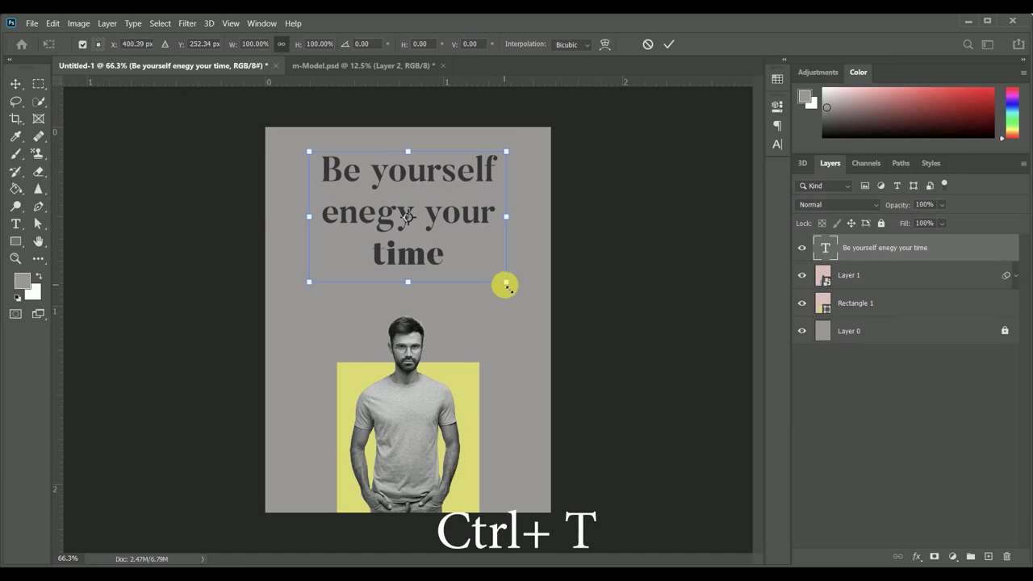
drag(506, 287, 465, 226)
click(668, 44)
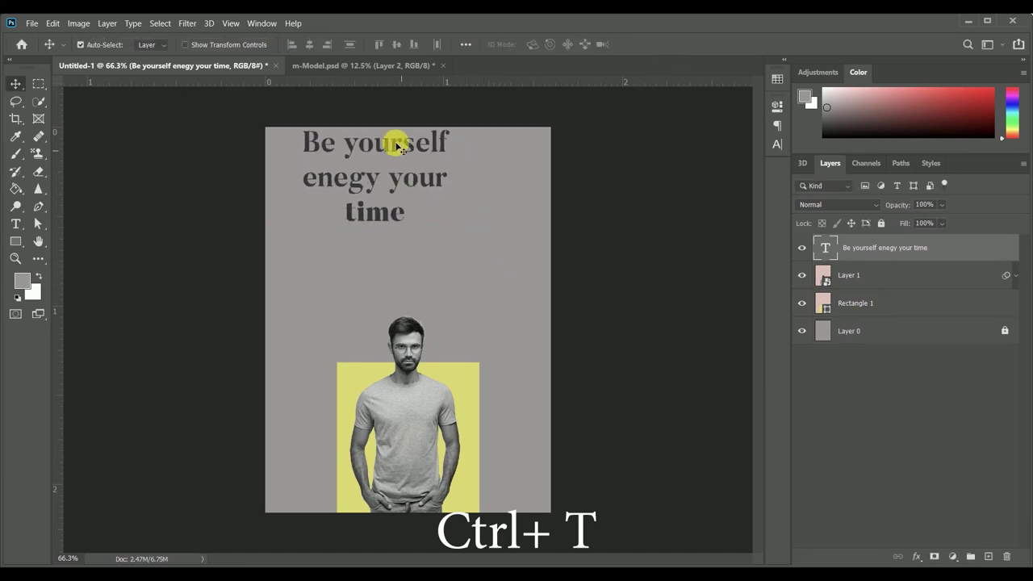
mouse_move(402, 150)
mouse_down()
mouse_move(424, 176)
mouse_move(430, 165)
mouse_up()
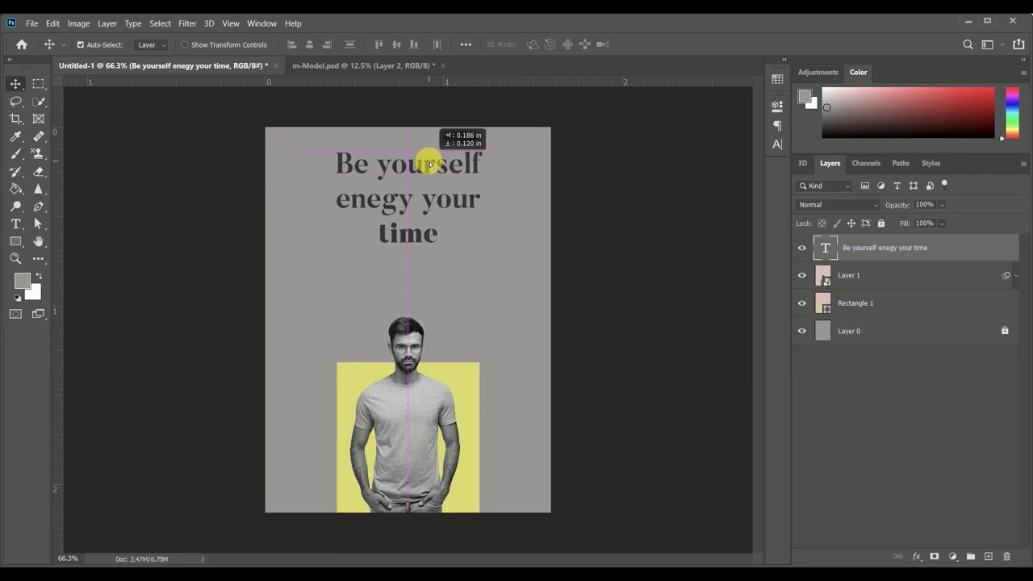
- Rasterize the headline's text layer
right_click(890, 250)
right_click(861, 247)
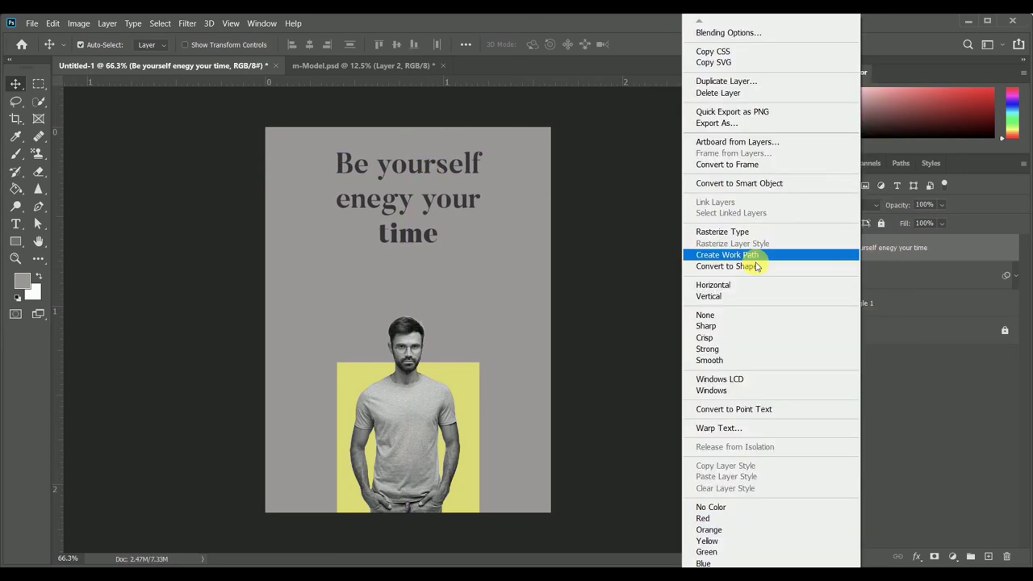
click(718, 231)
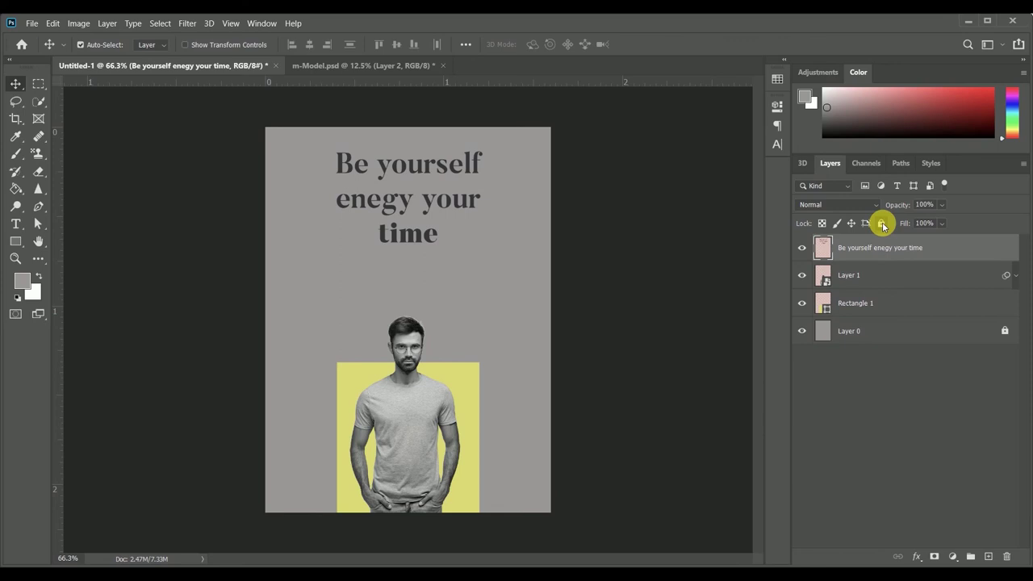
- Add a text layer reading 'Who you are' below the headline
key(t)
click(321, 288)
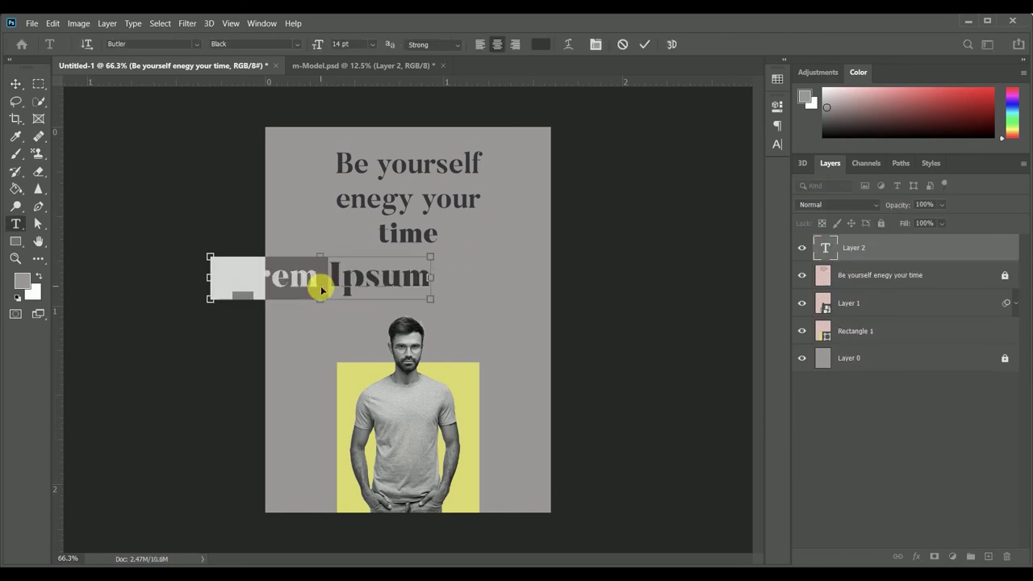
key(BackSpace)
text(Who )
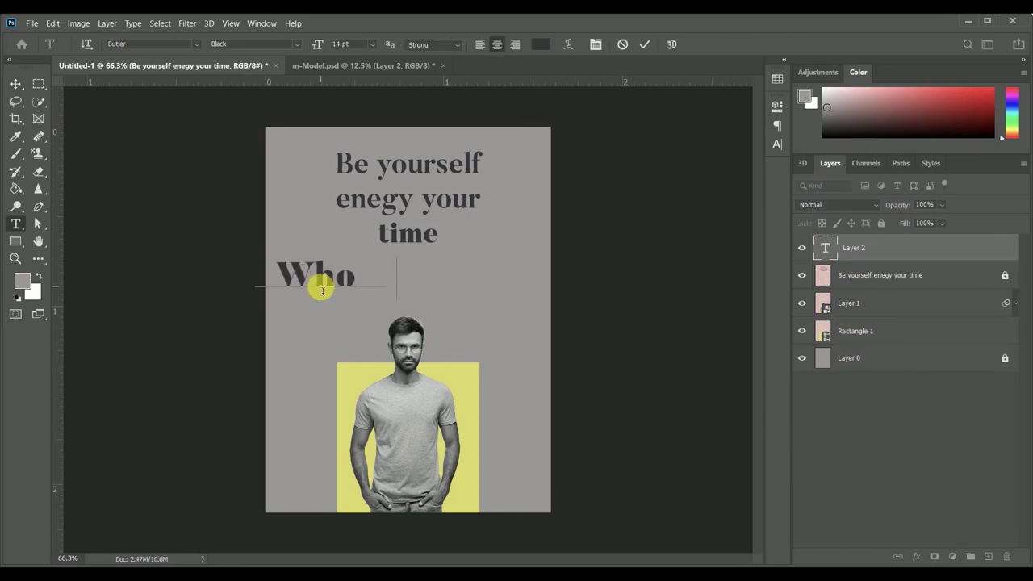
text(you are)
click(643, 44)
- Add a second text line reading 'Say what you fee.' beneath it
click(365, 323)
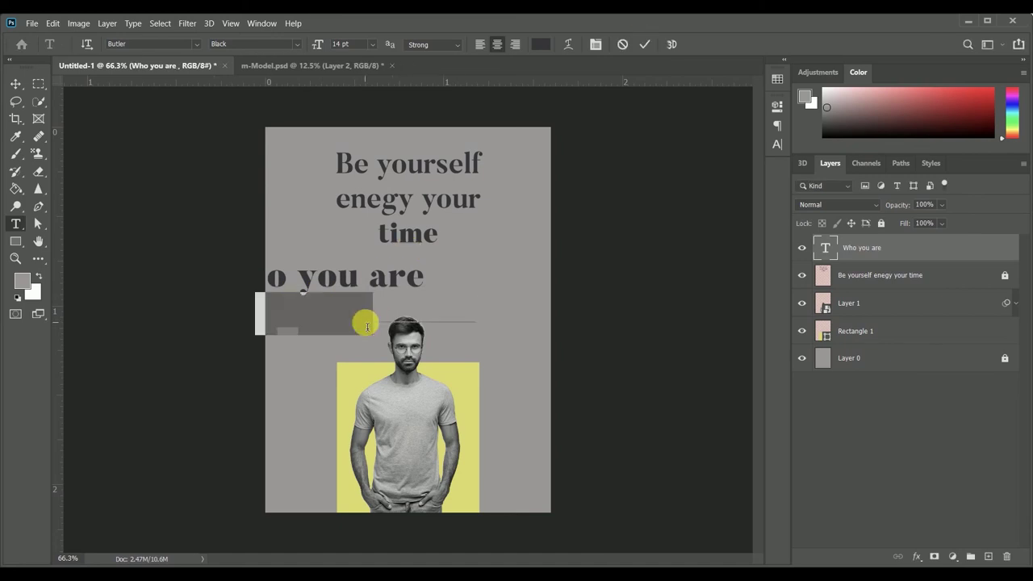
key(BackSpace)
text(Say)
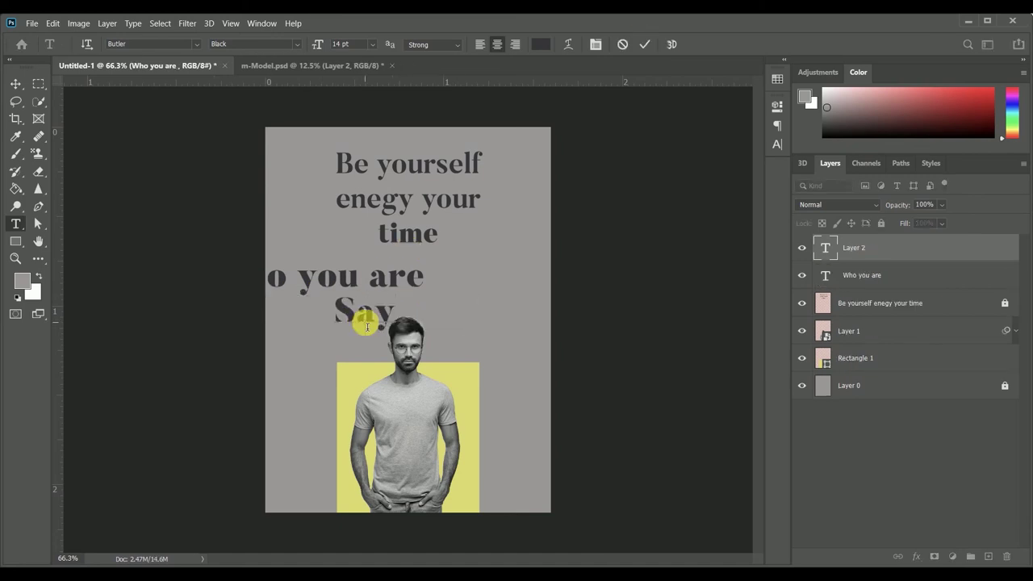
text(what you)
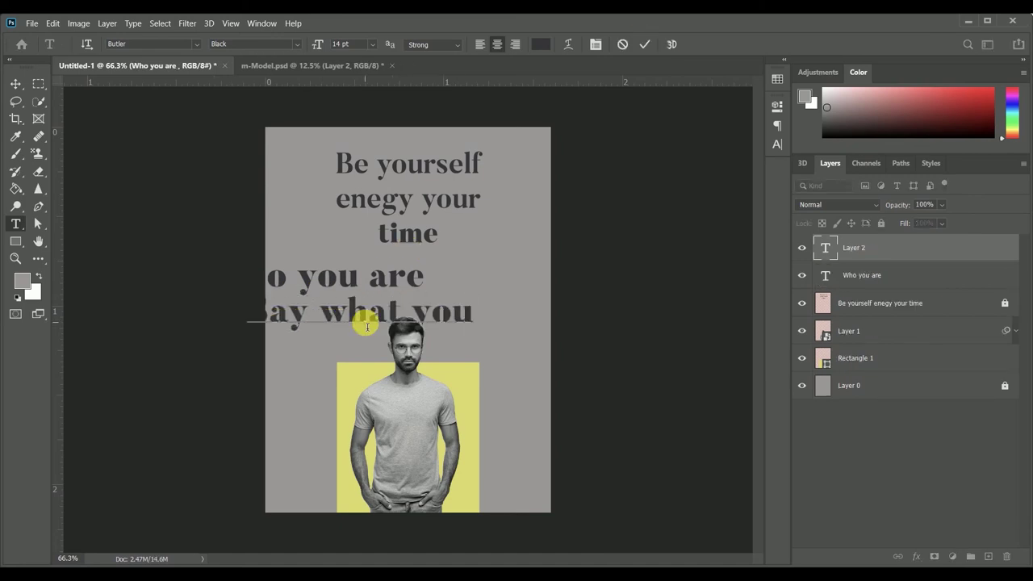
text( fell)
key(BackSpace)
key(BackSpace)
text(e.)
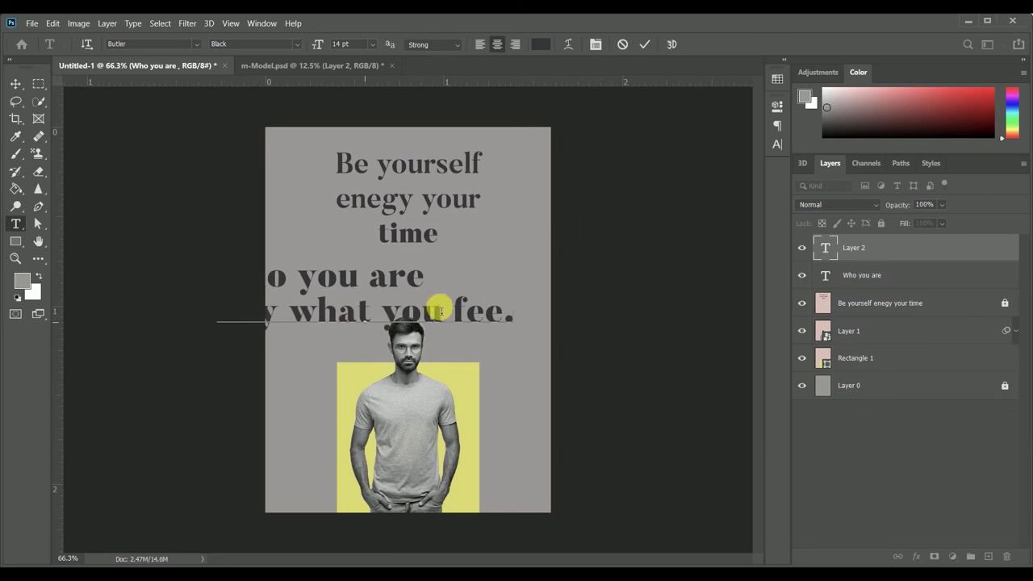
click(645, 45)
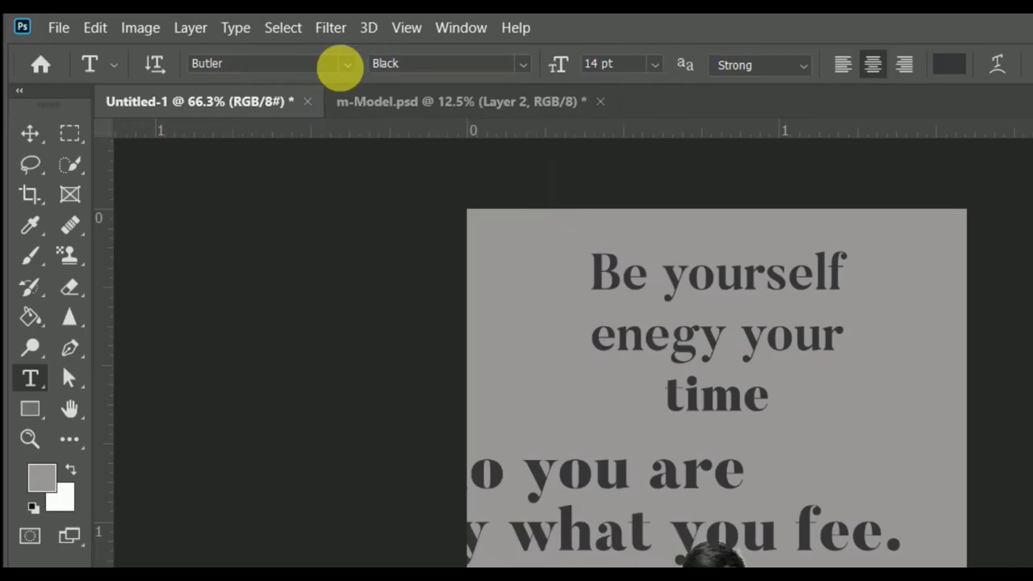
- Set the subline text to Arial Bold at 8 pt
click(196, 45)
click(344, 66)
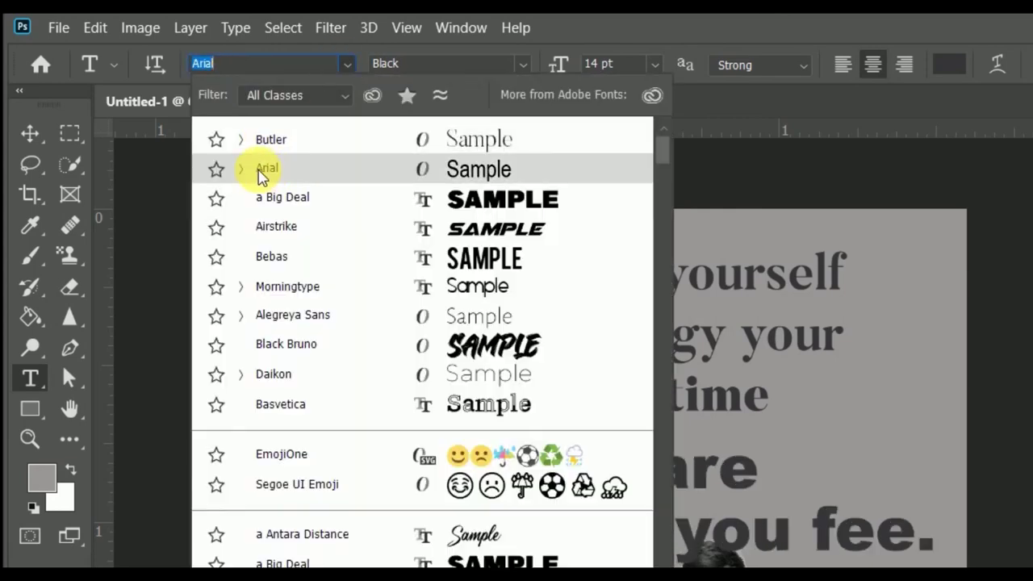
click(242, 170)
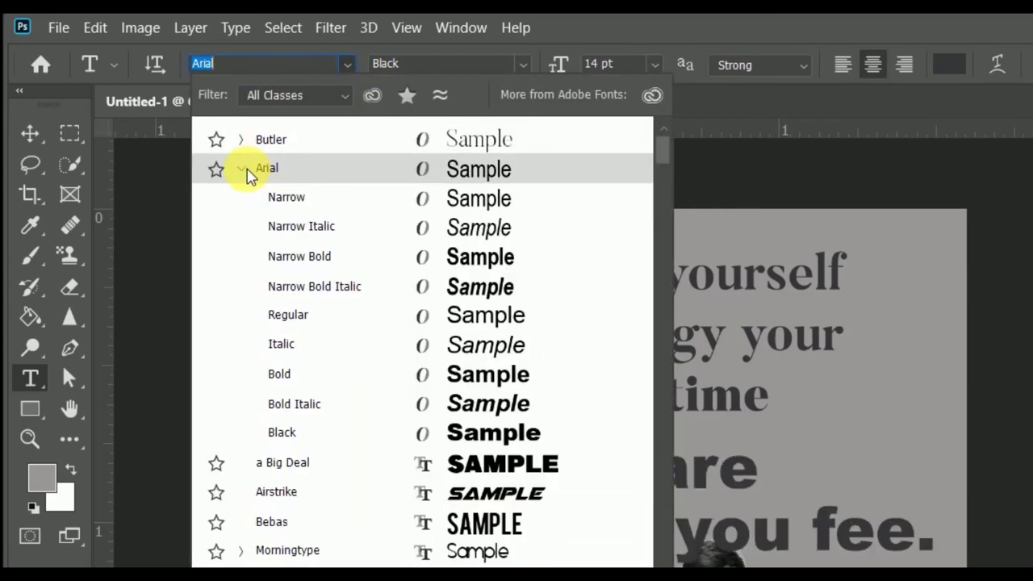
click(298, 374)
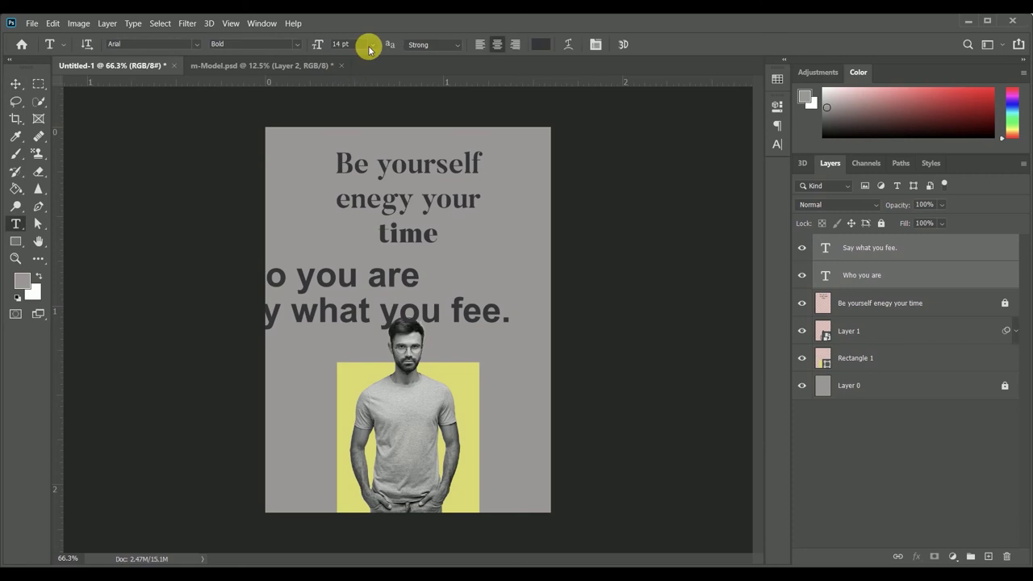
click(372, 43)
click(358, 85)
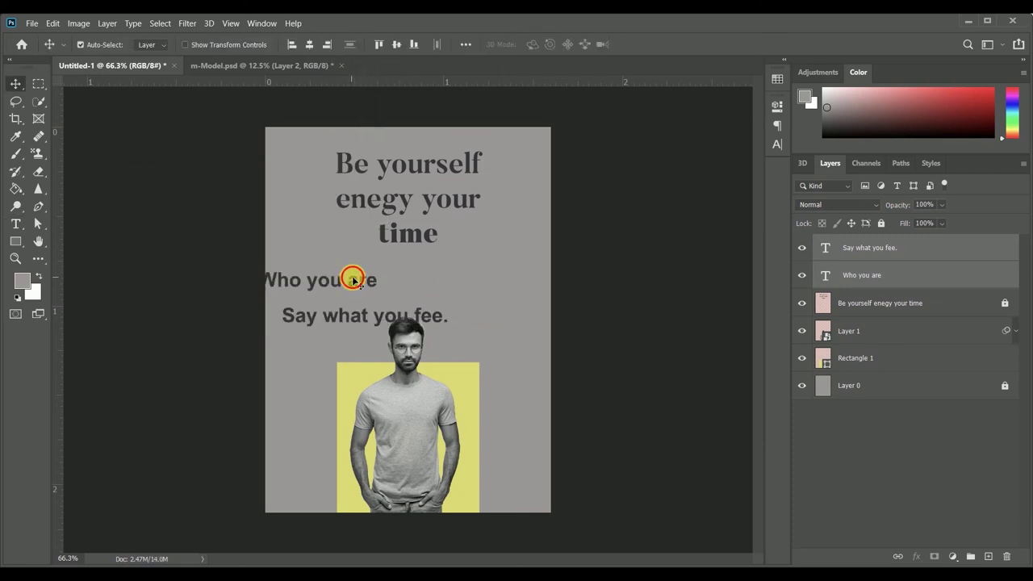
- Move 'Who you are' closer to 'Say what you fee.' and start rescaling it
mouse_move(363, 283)
mouse_down()
mouse_move(388, 291)
mouse_move(342, 274)
mouse_up()
scroll(389, 283, up, 3)
scroll(377, 272, up, 1)
key(ctrl+t)
- Add a new text layer 'And' in Arial Black
key(Return)
key(t)
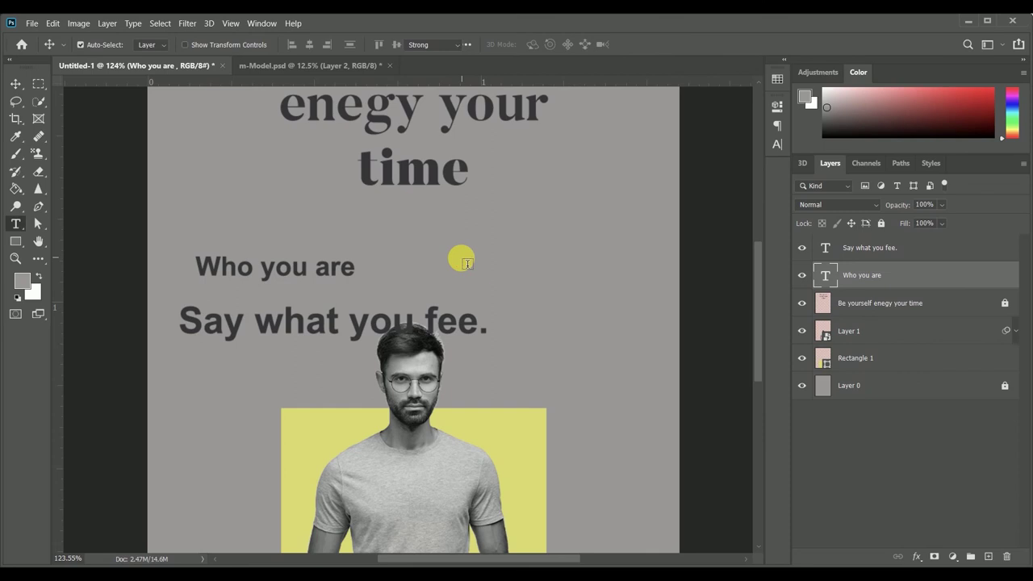
click(462, 258)
text(And)
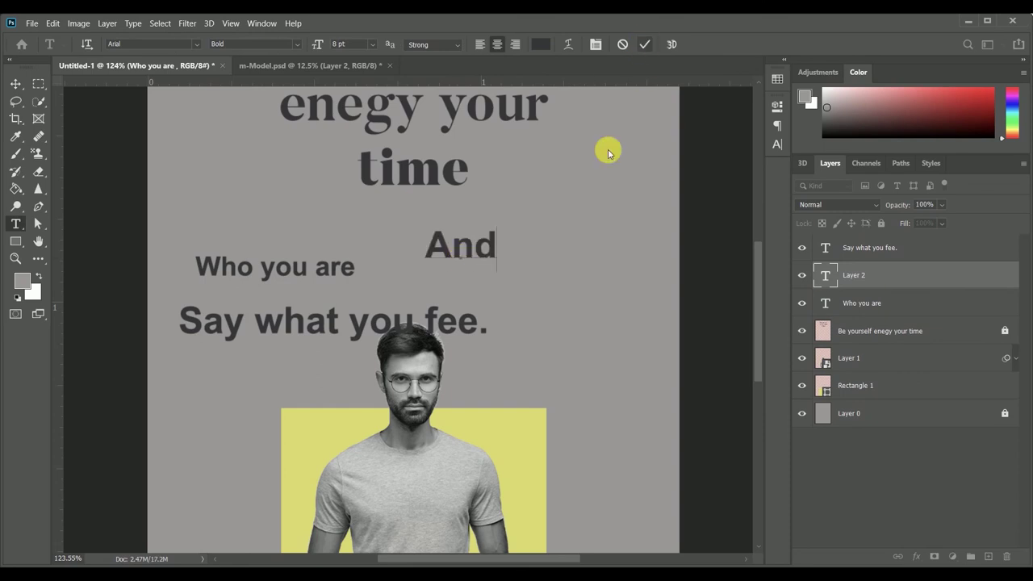
key(ctrl+Return)
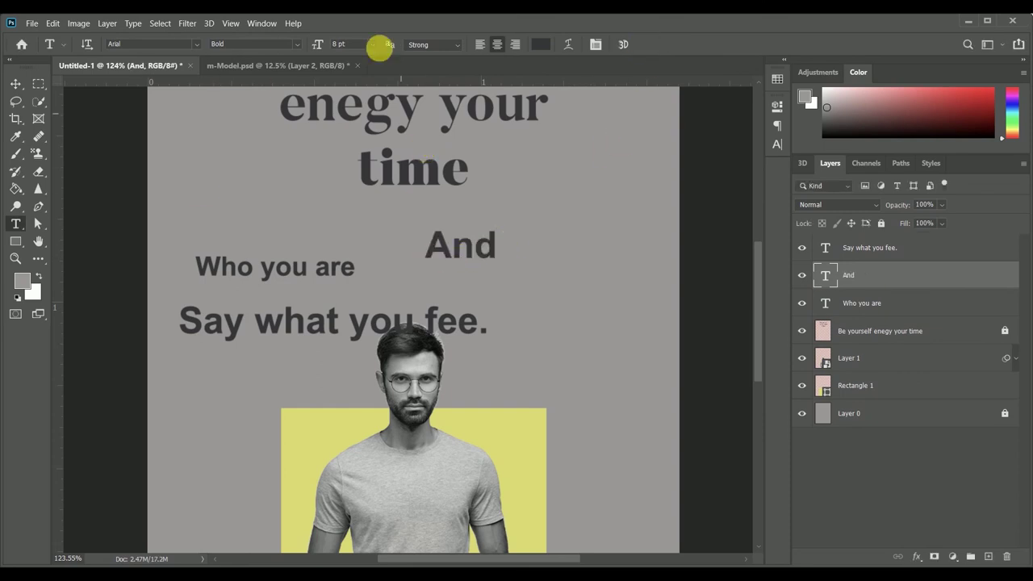
click(295, 44)
click(291, 191)
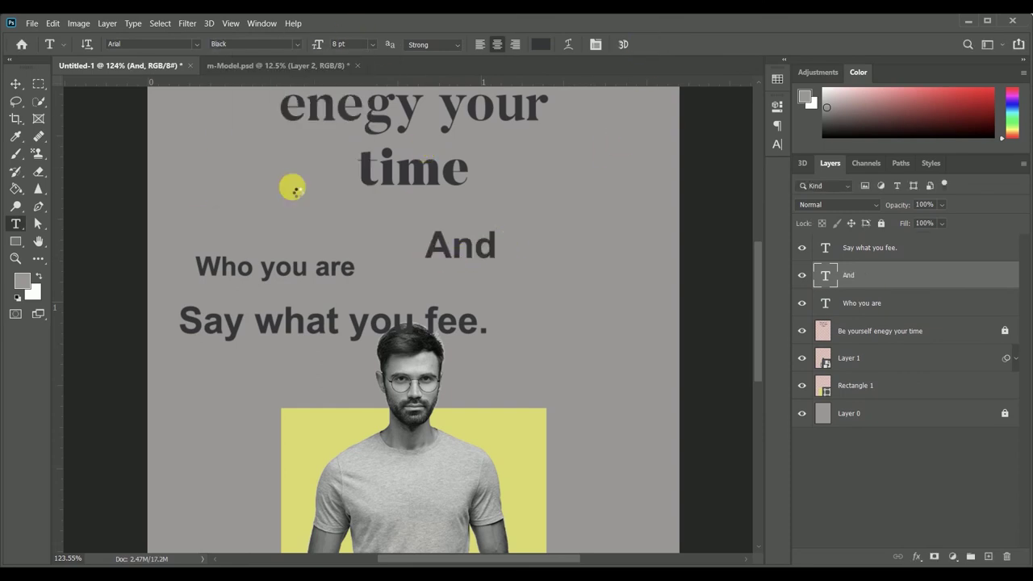
- Enlarge 'And' and move it down beside 'Who you are'
click(15, 83)
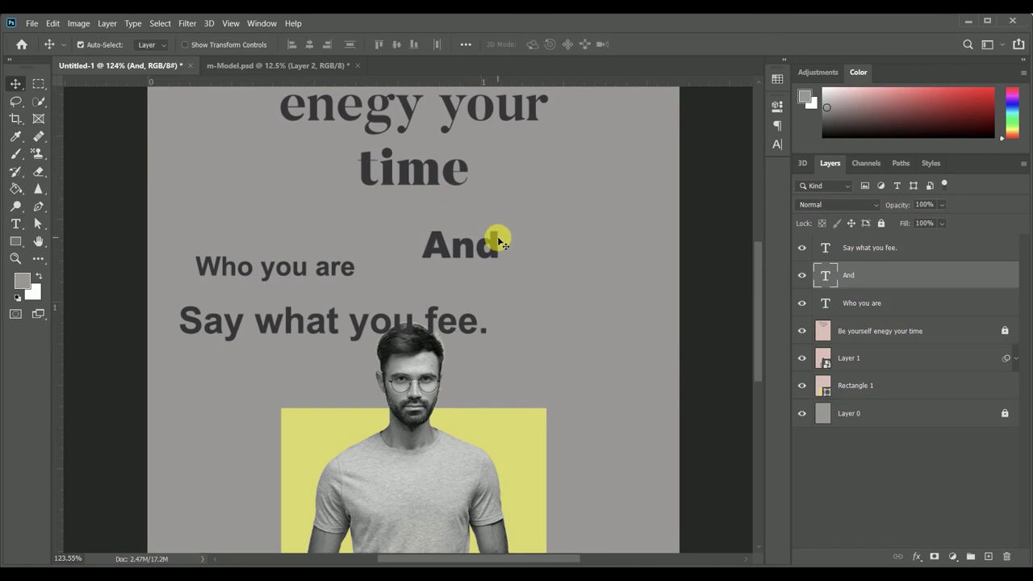
key(ctrl+t)
mouse_move(501, 228)
mouse_down()
mouse_move(604, 151)
mouse_move(576, 189)
mouse_up()
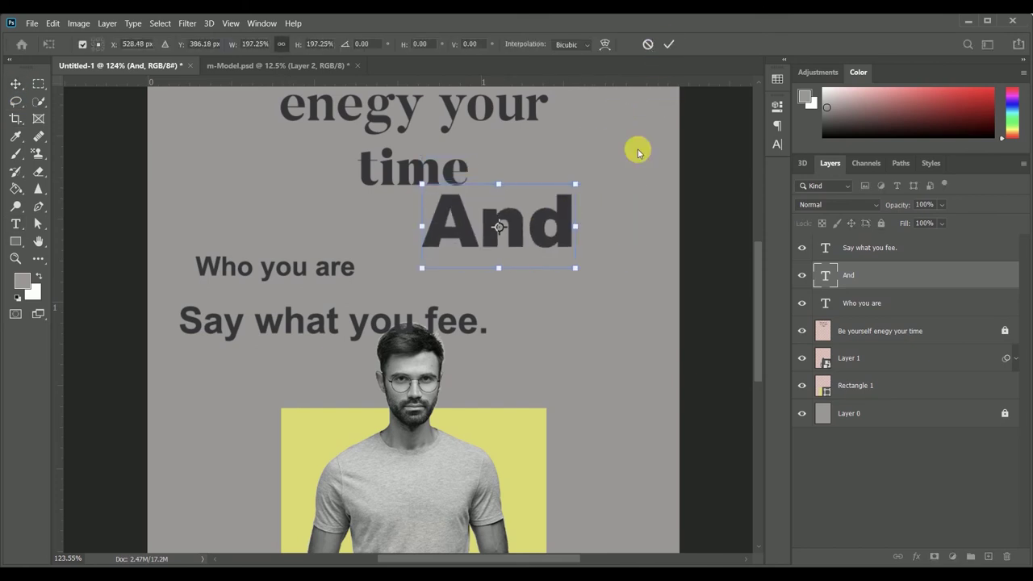
key(Escape)
key(ctrl+shift+z)
drag(503, 248, 445, 284)
click(474, 326)
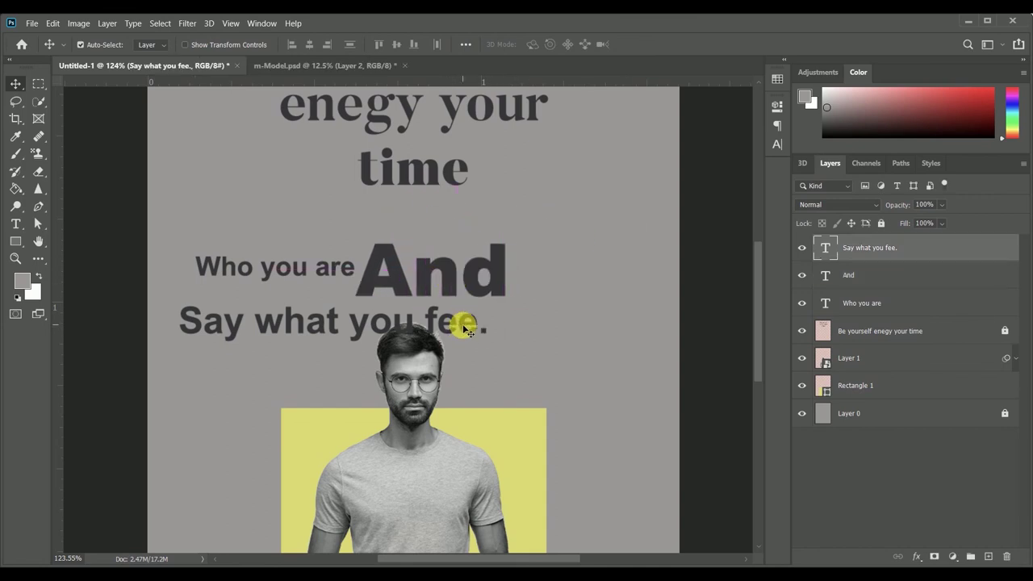
- Shrink the 'Say what you fee.' line to about 40% of its size
key(ctrl+t)
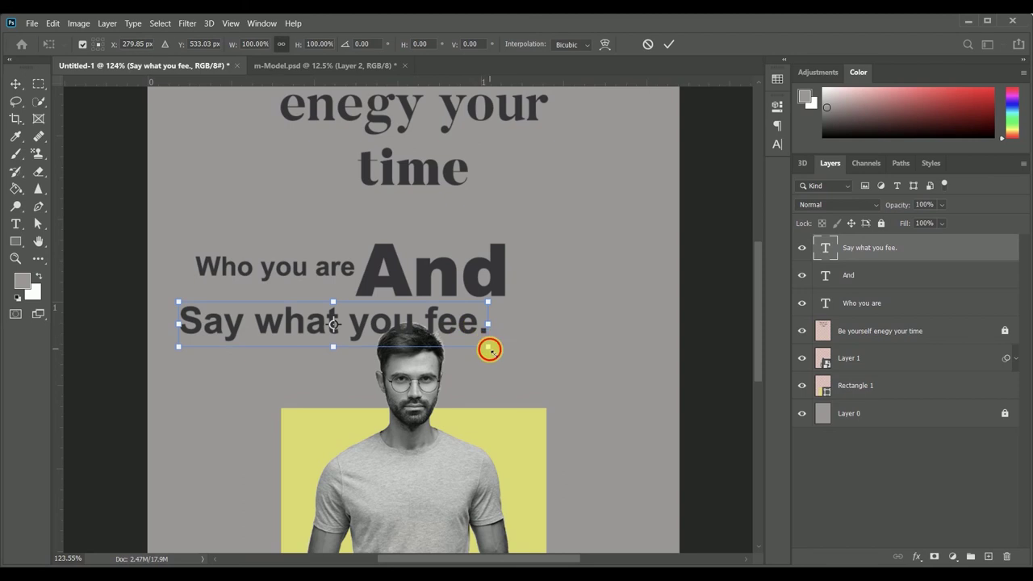
mouse_move(488, 347)
mouse_down()
mouse_move(309, 316)
mouse_move(489, 312)
mouse_move(479, 313)
mouse_move(455, 309)
mouse_move(507, 294)
mouse_move(469, 312)
mouse_up()
click(668, 43)
- Nudge 'Who you are' next to 'And', then shift all three text lines right
mouse_move(324, 266)
mouse_down()
mouse_move(481, 228)
mouse_move(326, 275)
mouse_up()
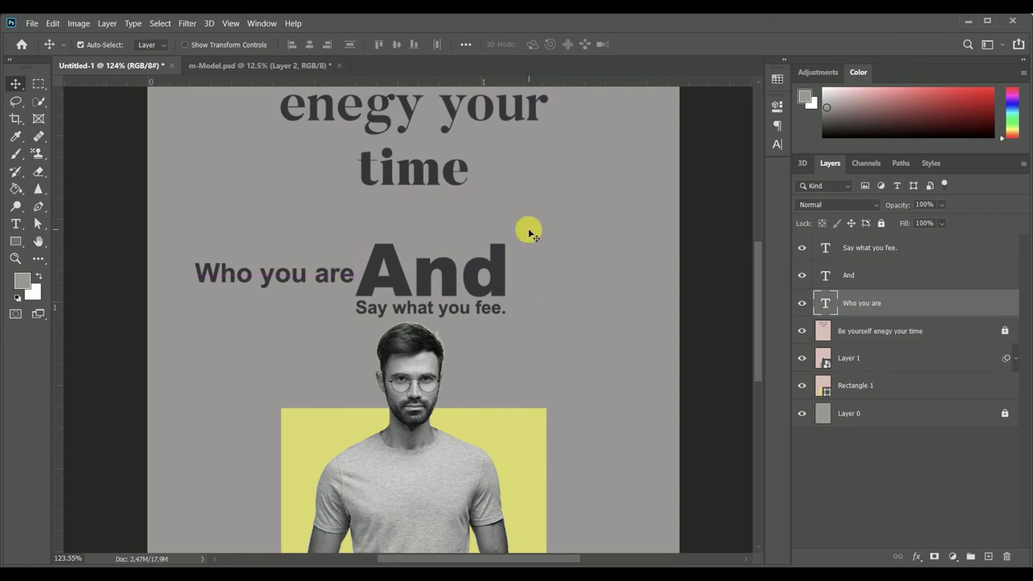
drag(530, 232, 226, 307)
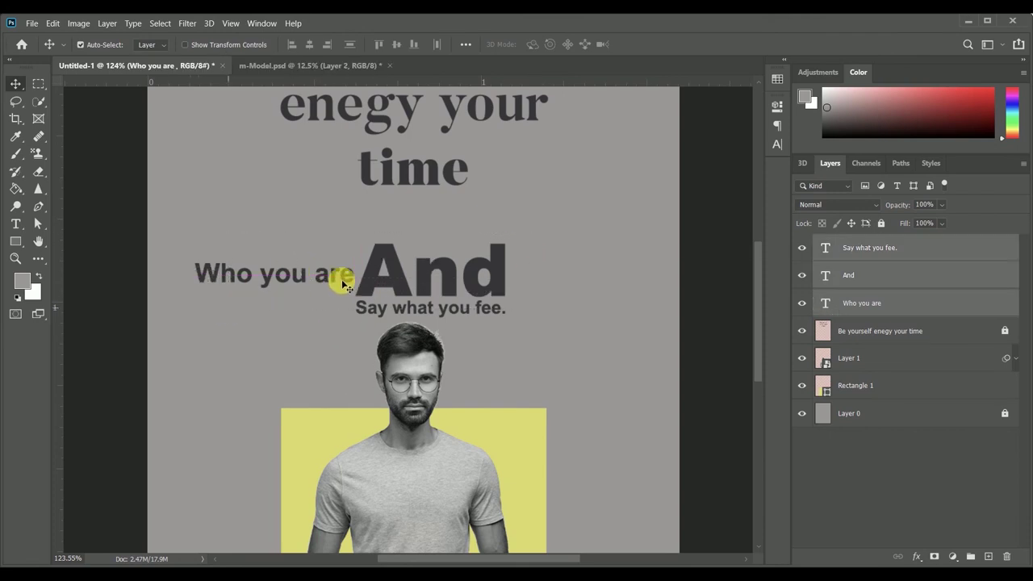
mouse_move(390, 270)
mouse_down()
mouse_move(452, 265)
mouse_move(444, 282)
mouse_up()
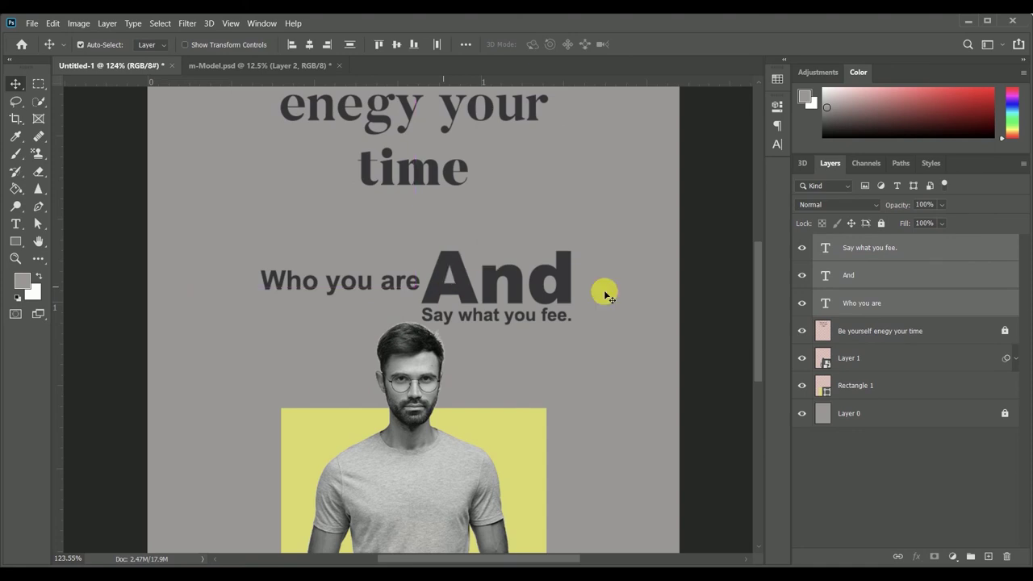
- Fix the typo so the line reads 'Say what you feel'
click(552, 319)
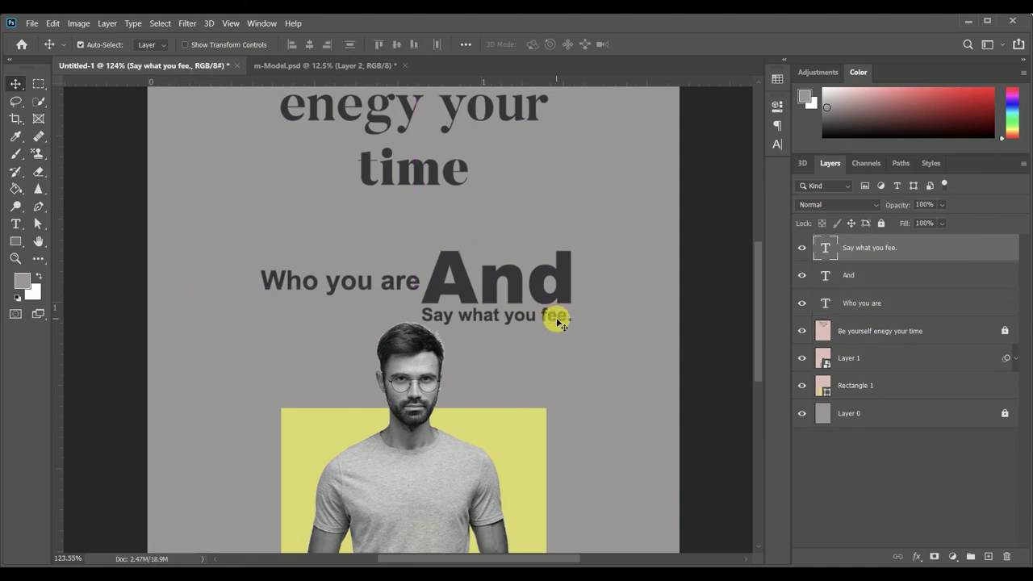
double_click(562, 324)
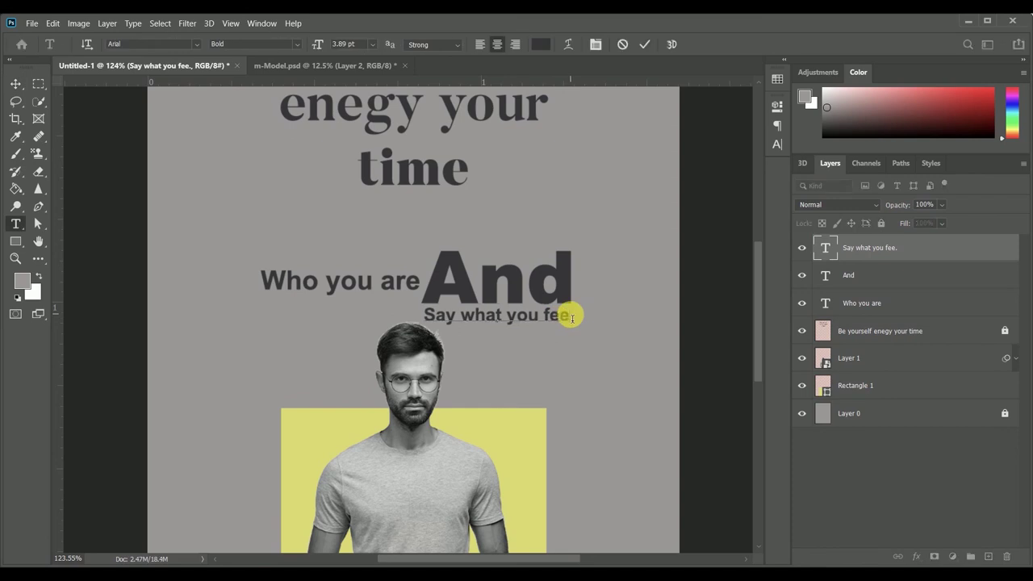
text(l)
click(15, 84)
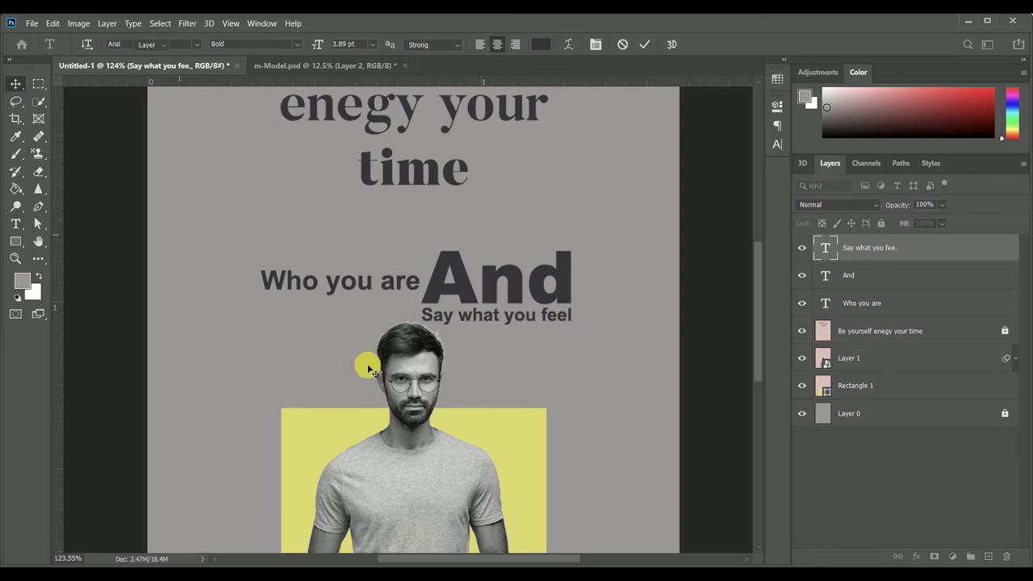
- Create a new quote-mark text layer above the headline
scroll(350, 348, down, 2)
scroll(346, 341, down, 2)
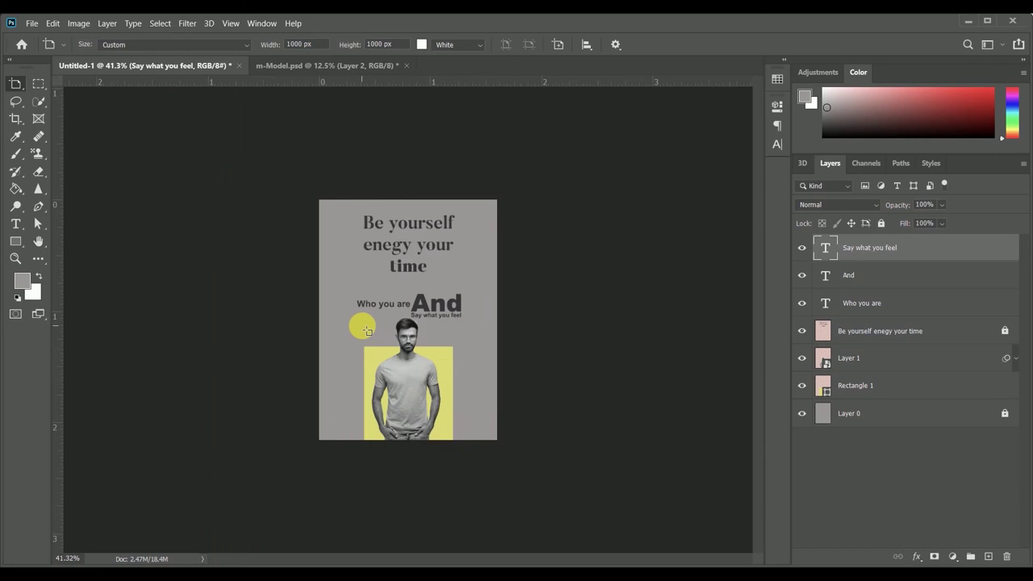
scroll(363, 325, up, 1)
scroll(367, 330, up, 1)
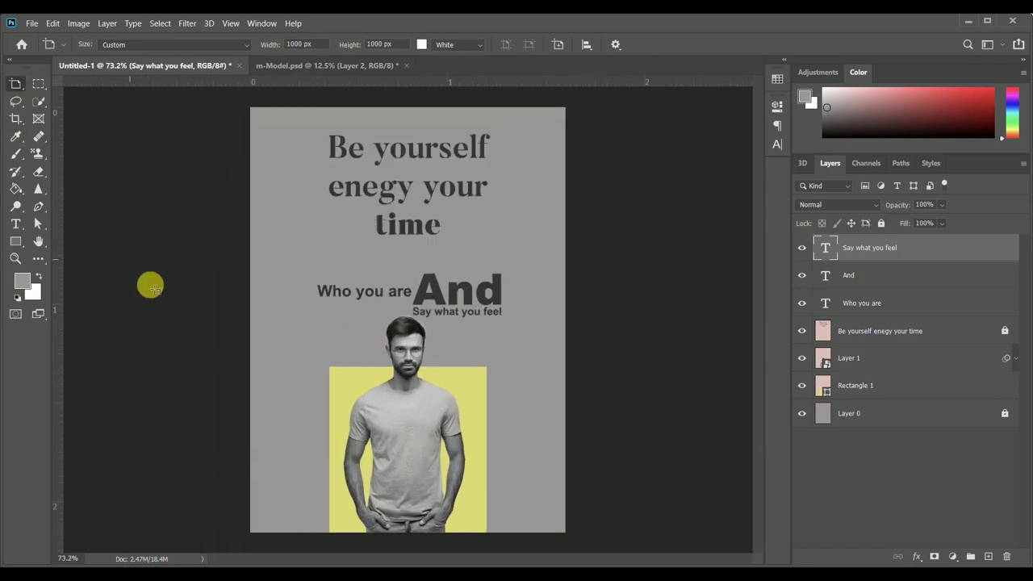
right_click(15, 84)
click(65, 82)
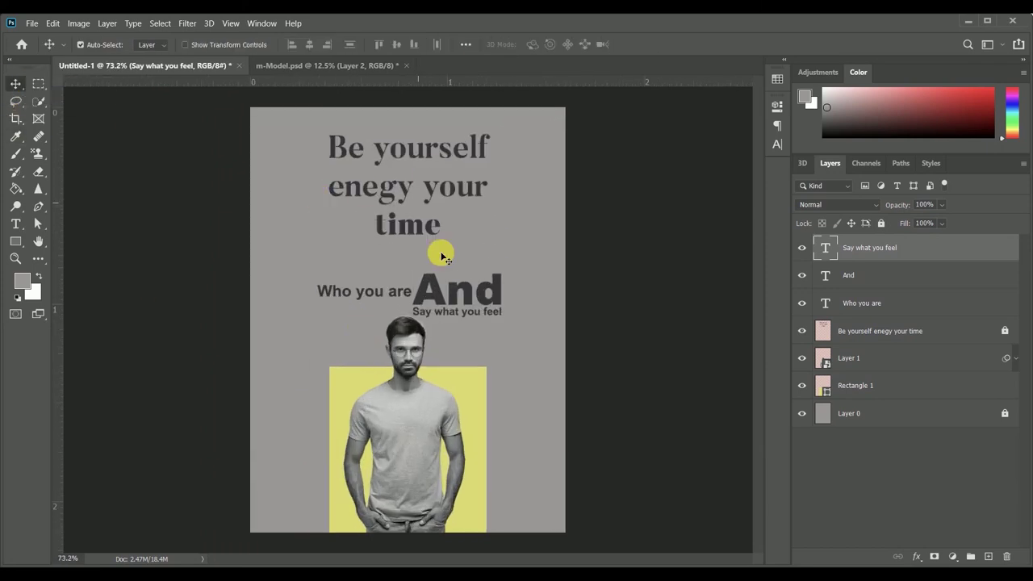
key(t)
click(309, 256)
key(BackSpace)
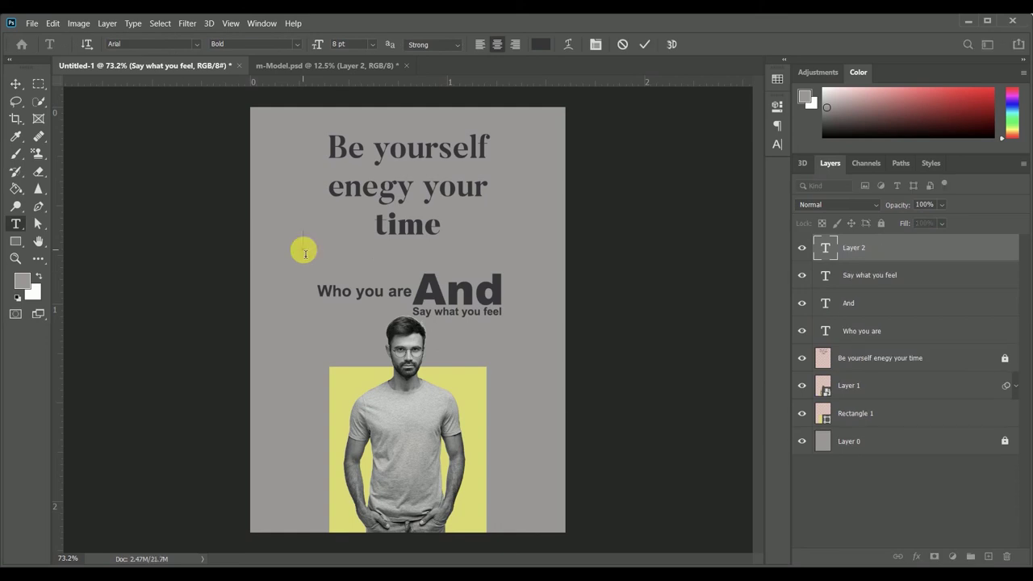
text(“)
click(15, 84)
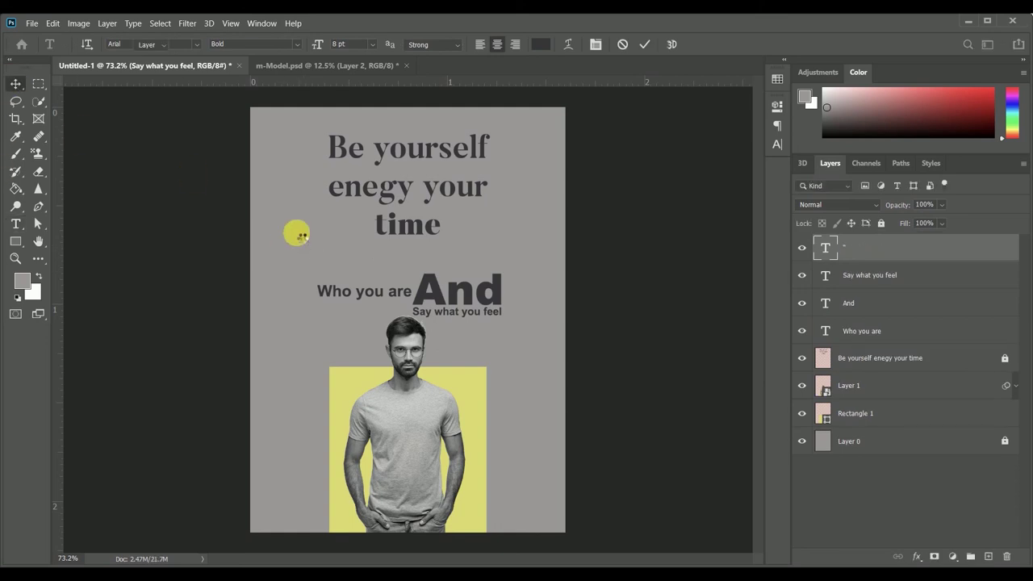
- Enlarge the quote mark and place it left of 'Be yourself'
key(ctrl+t)
drag(305, 240, 423, 111)
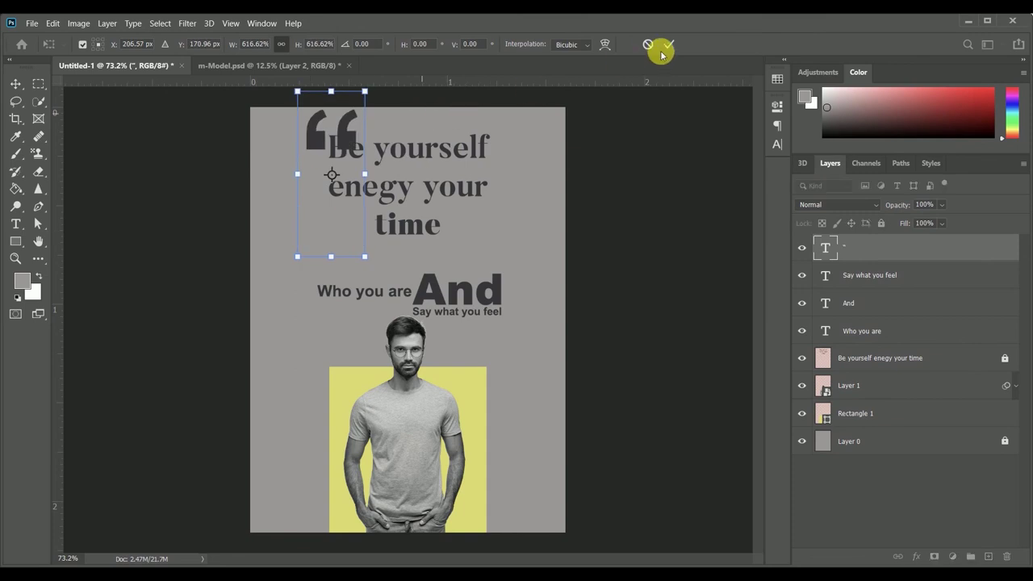
key(Return)
mouse_move(343, 144)
mouse_down()
mouse_move(306, 148)
mouse_move(310, 154)
mouse_up()
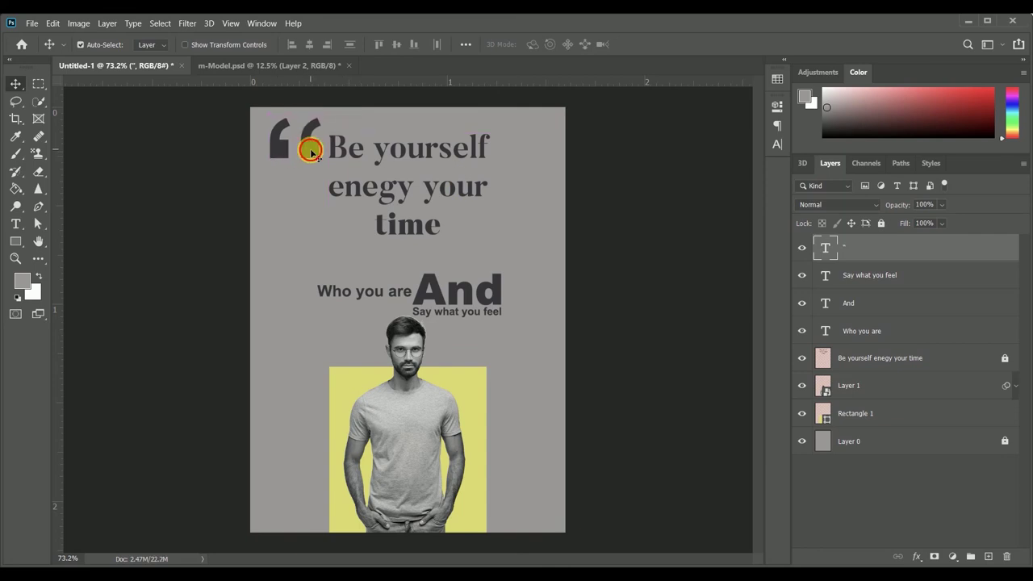
- Alt-drag a copy of the quote mark beside the man's head
key(t)
click(15, 84)
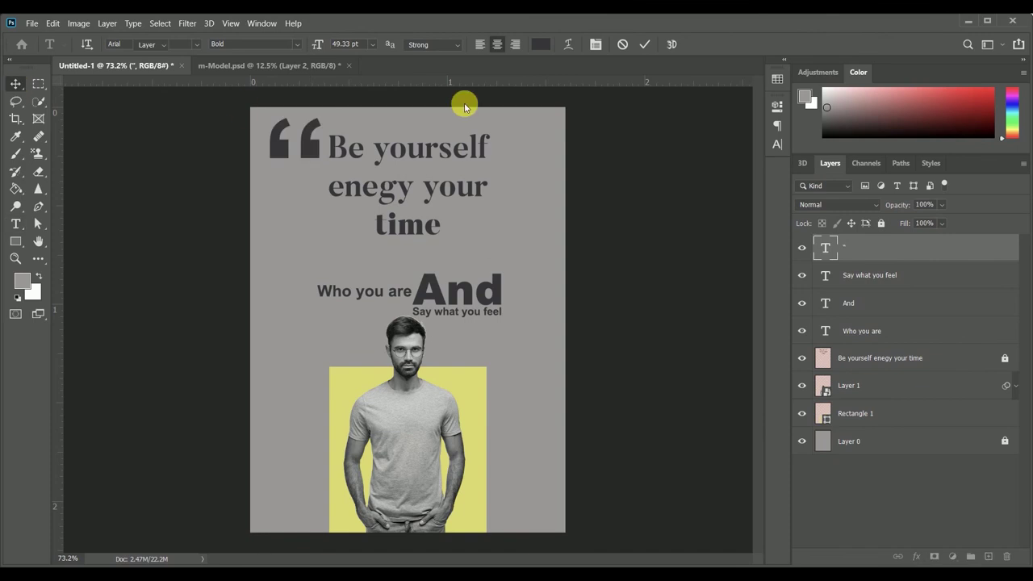
drag(308, 147, 528, 372)
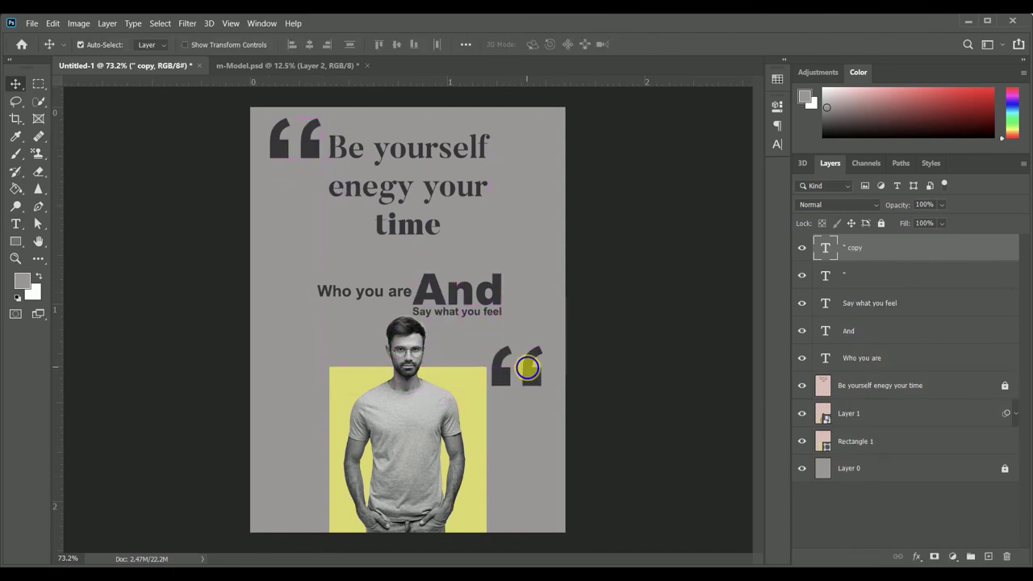
- Flip the copied quote mark horizontally and align it beside the photo
right_click(529, 371)
key(Escape)
right_click(529, 371)
click(532, 376)
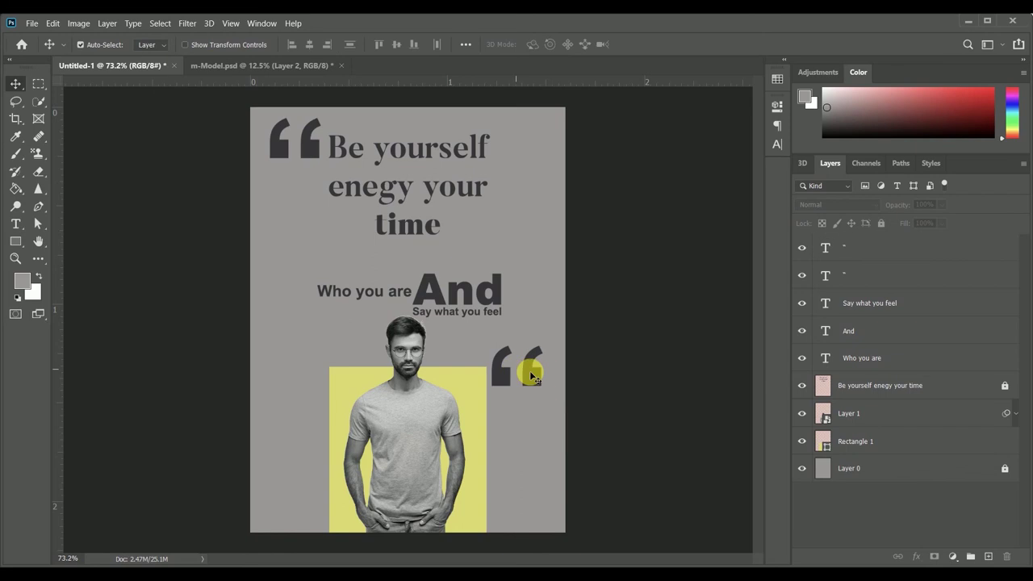
click(531, 377)
key(ctrl+t)
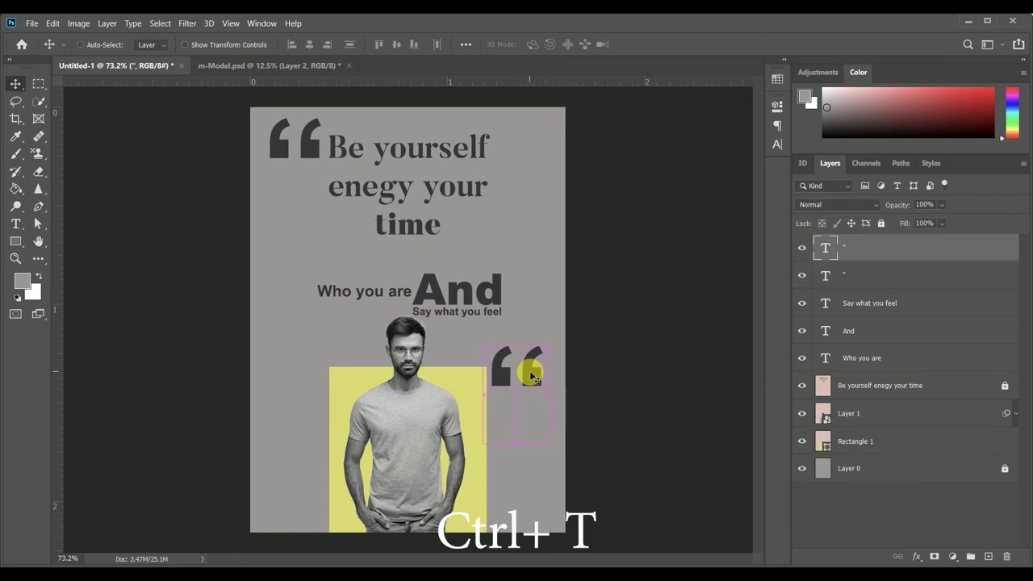
right_click(531, 371)
click(539, 352)
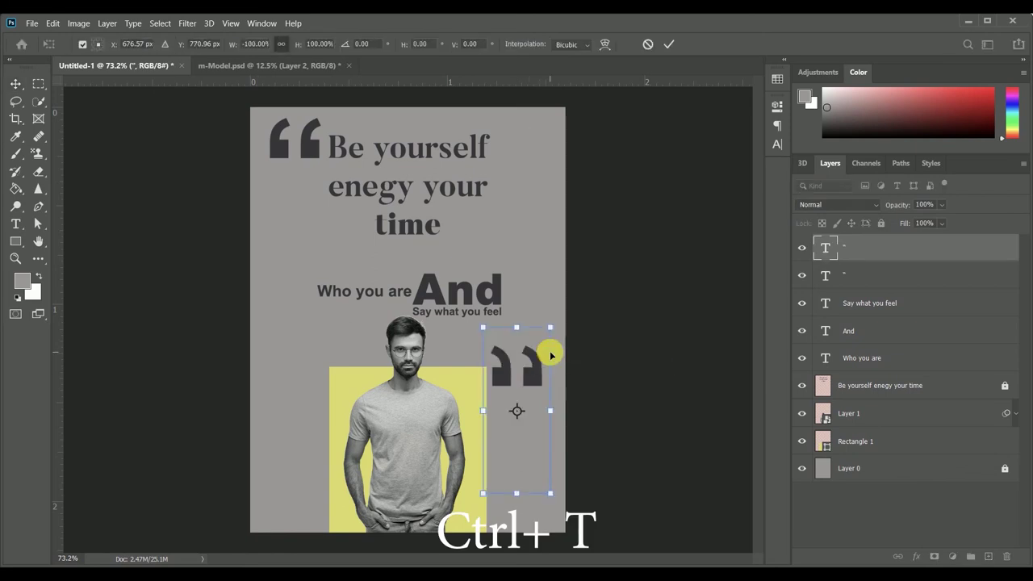
click(669, 45)
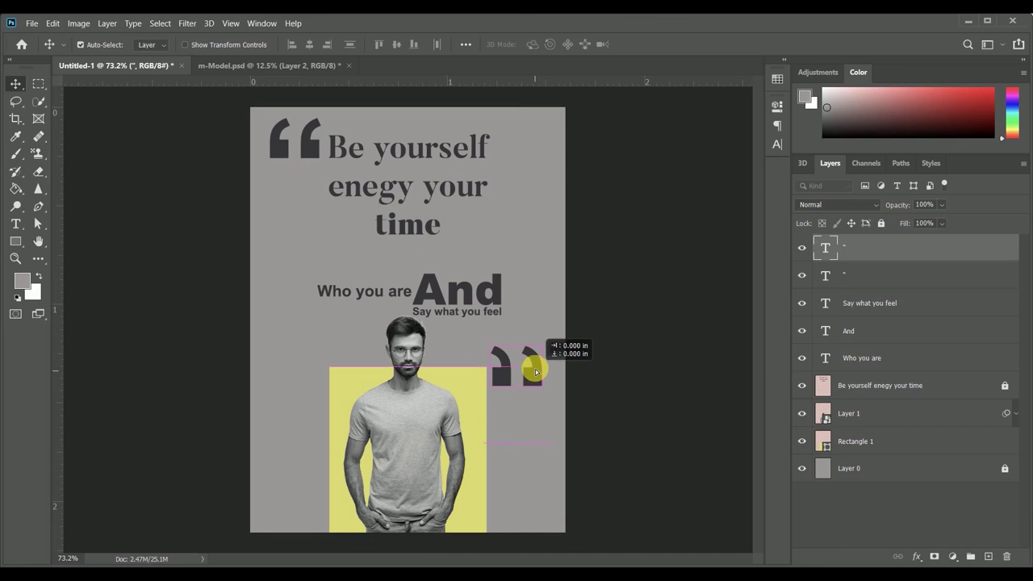
drag(535, 369, 535, 373)
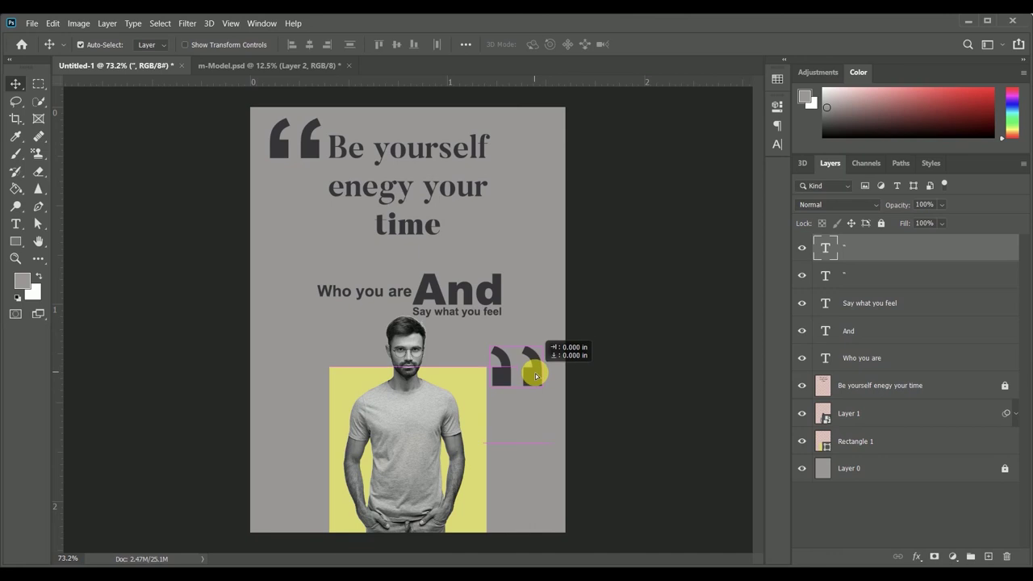
- Enter and commit the 'And' text layer, then deselect it
click(614, 357)
double_click(485, 294)
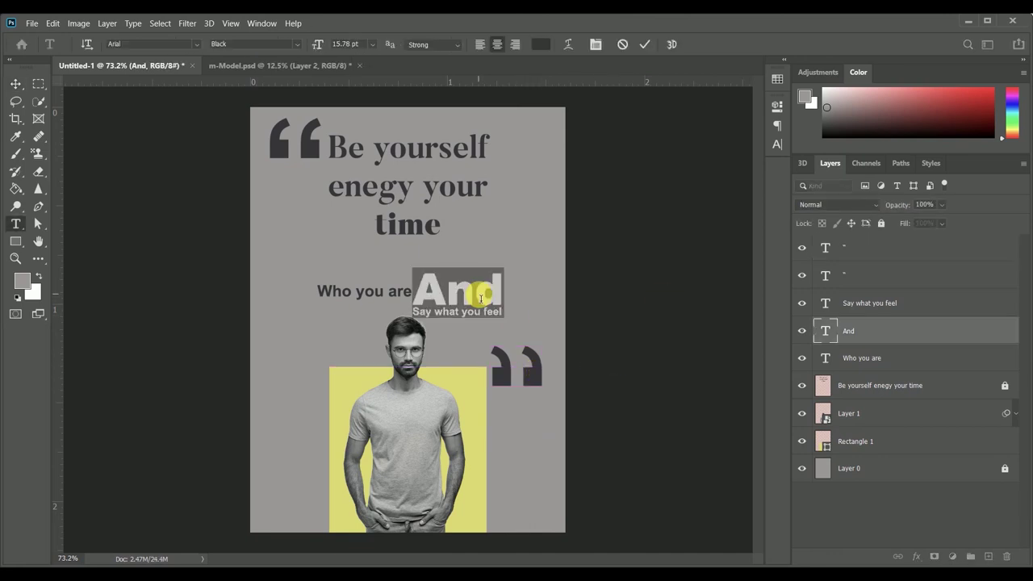
click(645, 44)
key(v)
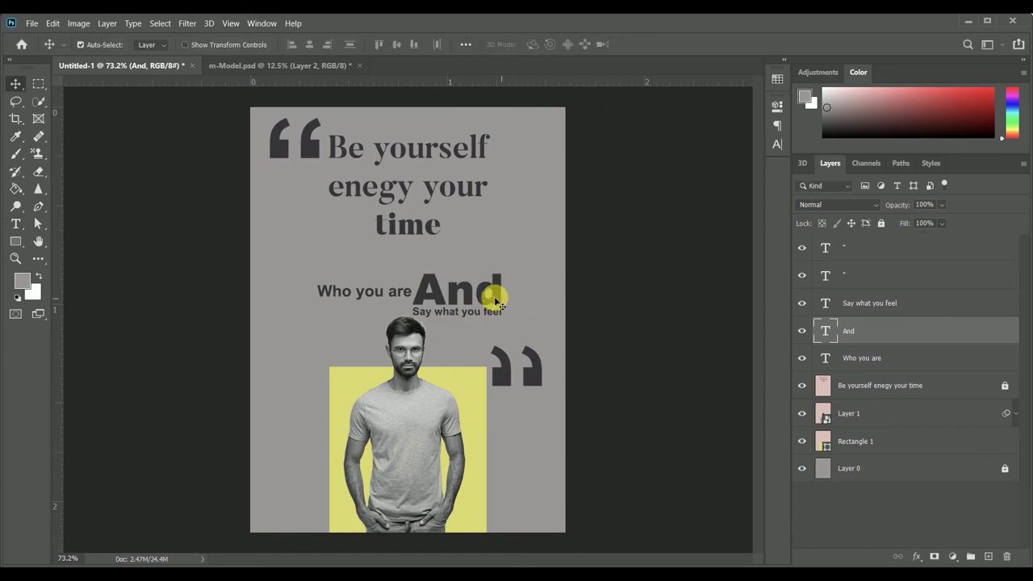
click(653, 290)
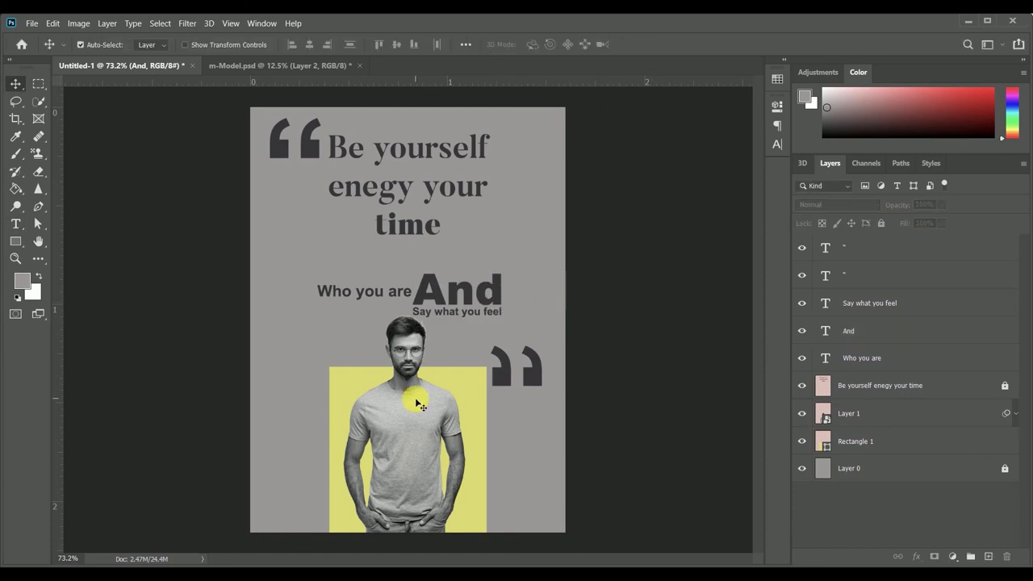
- Duplicate Layer 1 and move Layer 1 copy directly below it
click(415, 397)
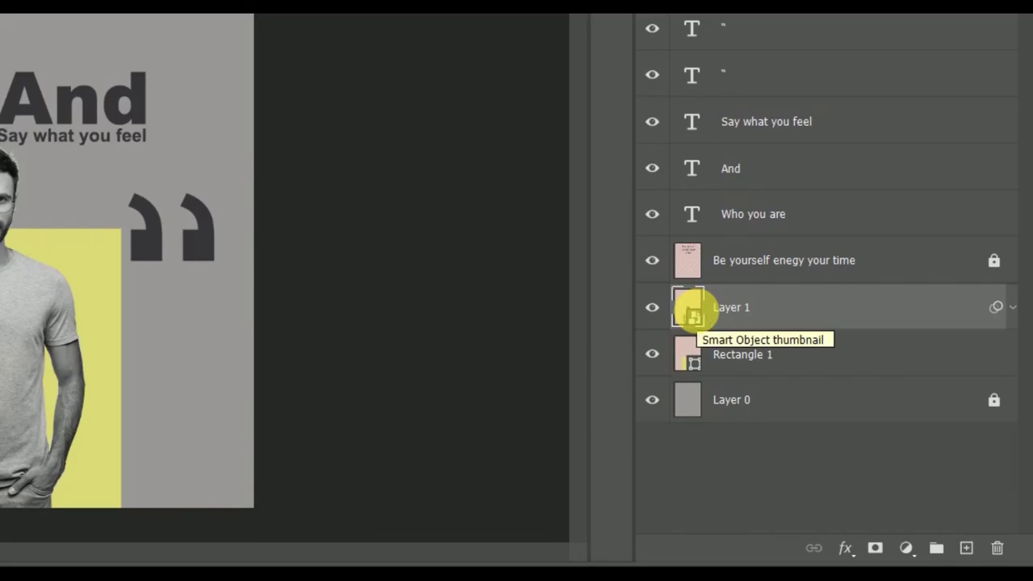
key(ctrl+j)
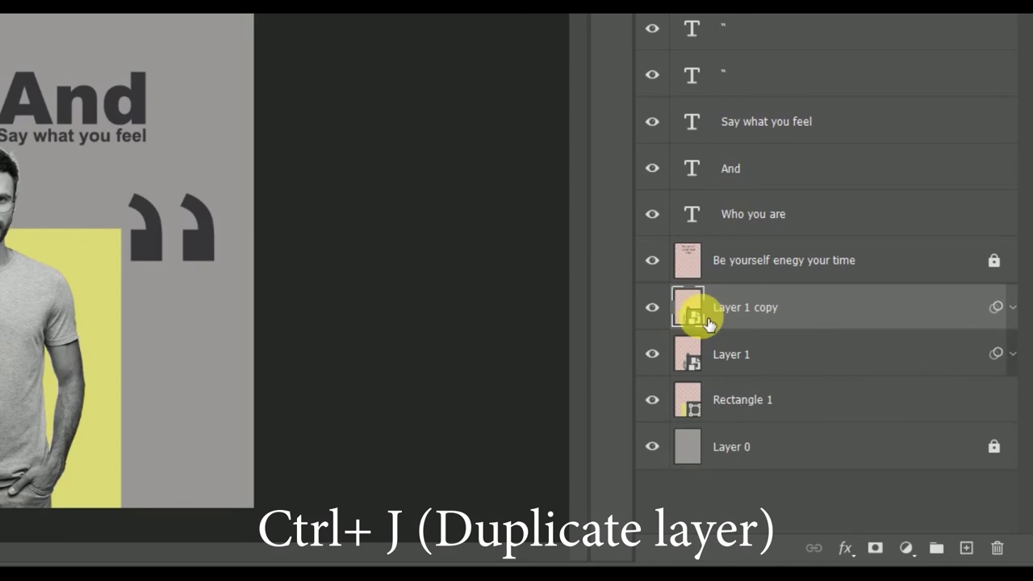
drag(694, 311, 688, 362)
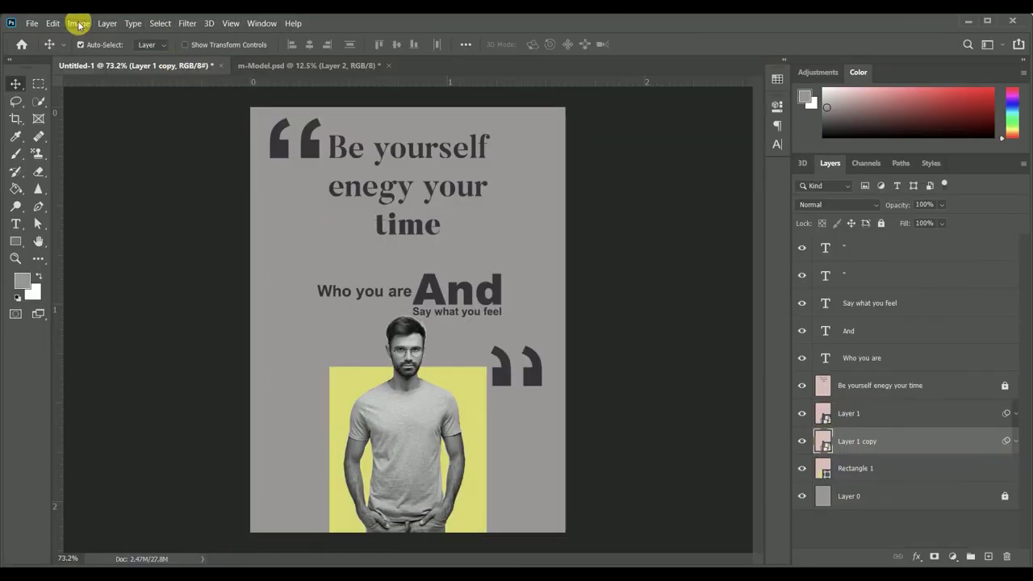
- Apply a Gradient Map to the copy using a Blues preset gradient
click(79, 23)
mouse_move(139, 74)
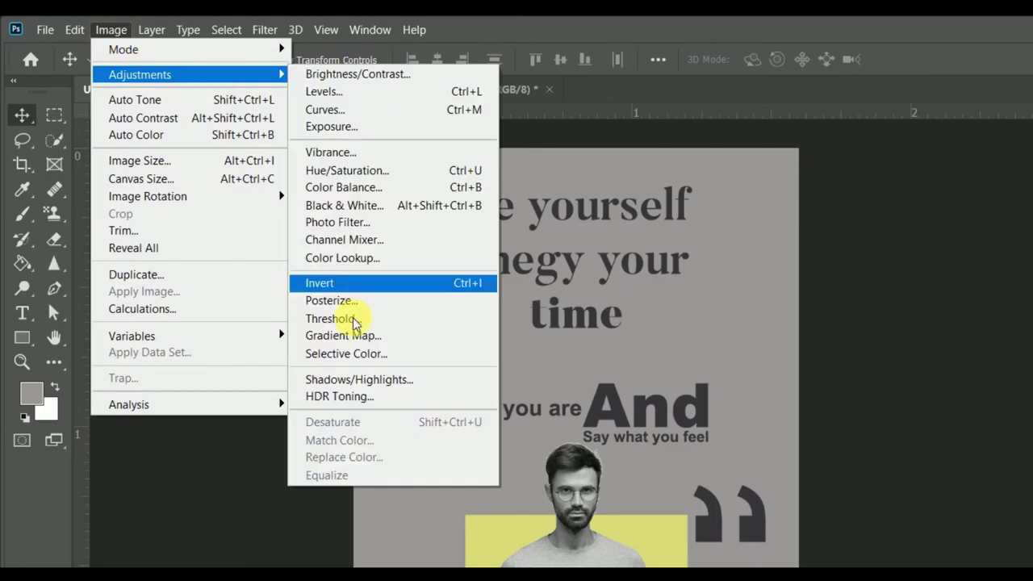
click(343, 335)
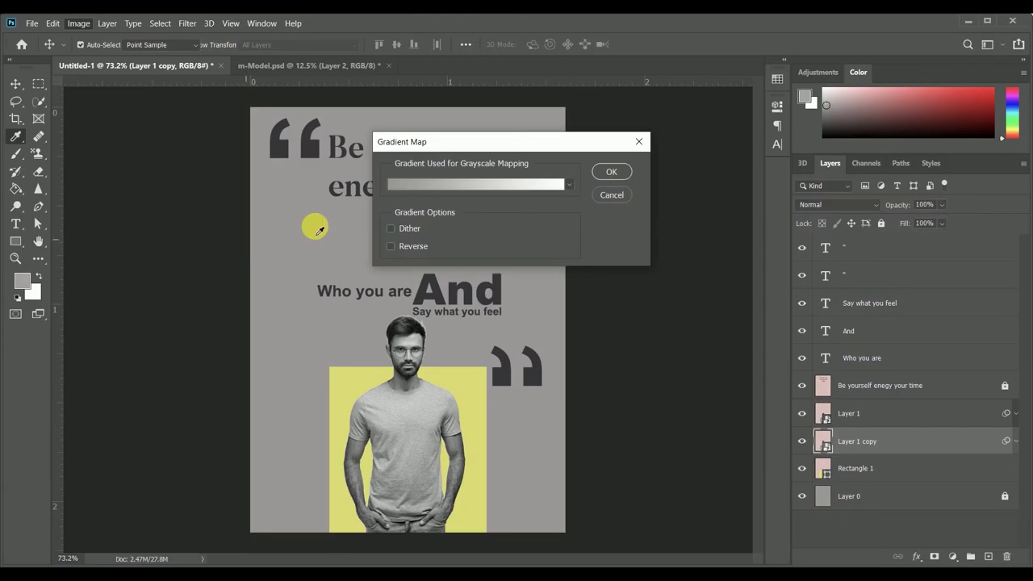
click(570, 186)
scroll(479, 246, down, 3)
scroll(412, 252, down, 2)
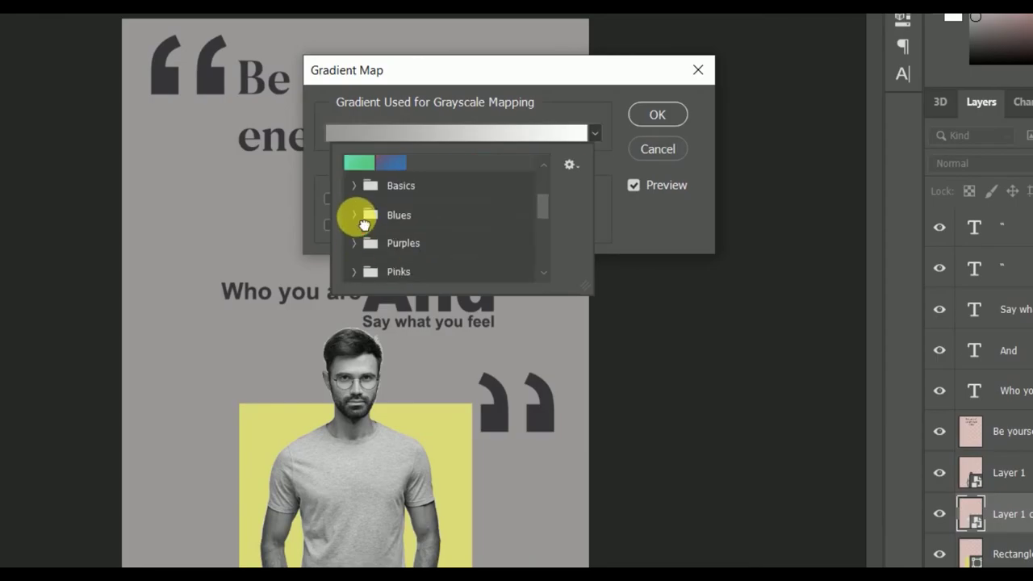
click(364, 224)
click(454, 260)
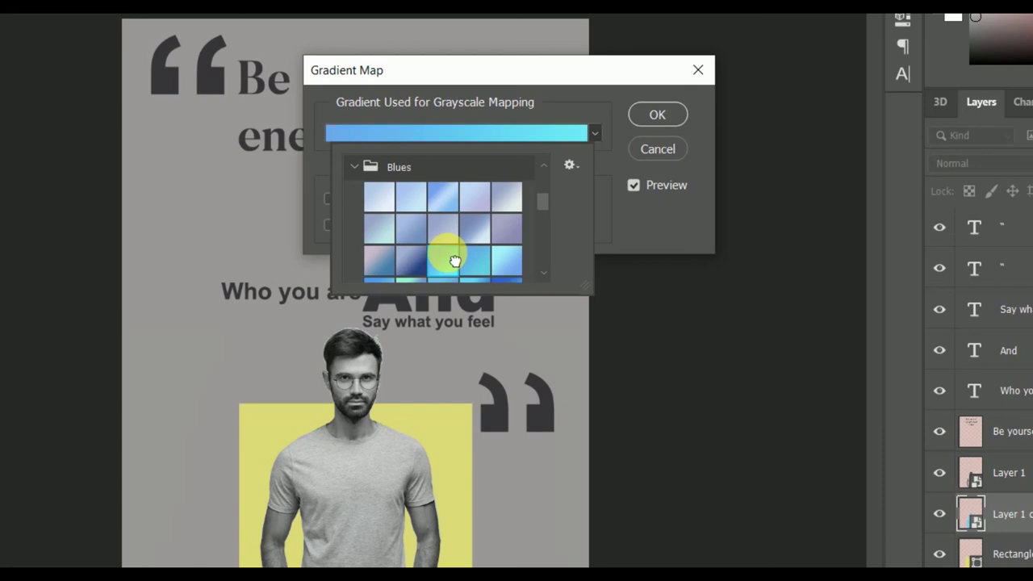
click(657, 115)
click(657, 115)
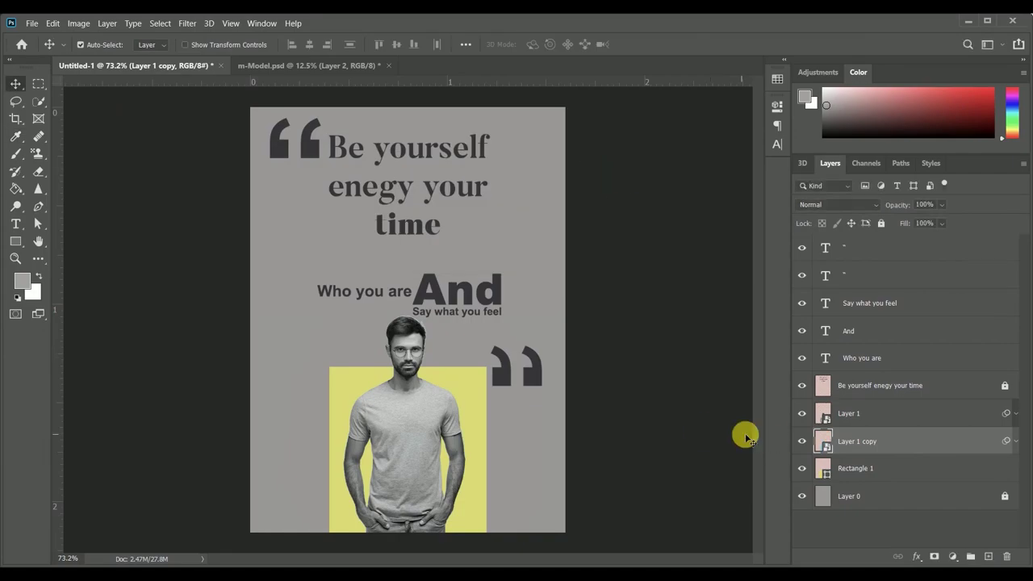
- Scale the blue Layer 1 copy up slightly and widen it to the right
key(ctrl+t)
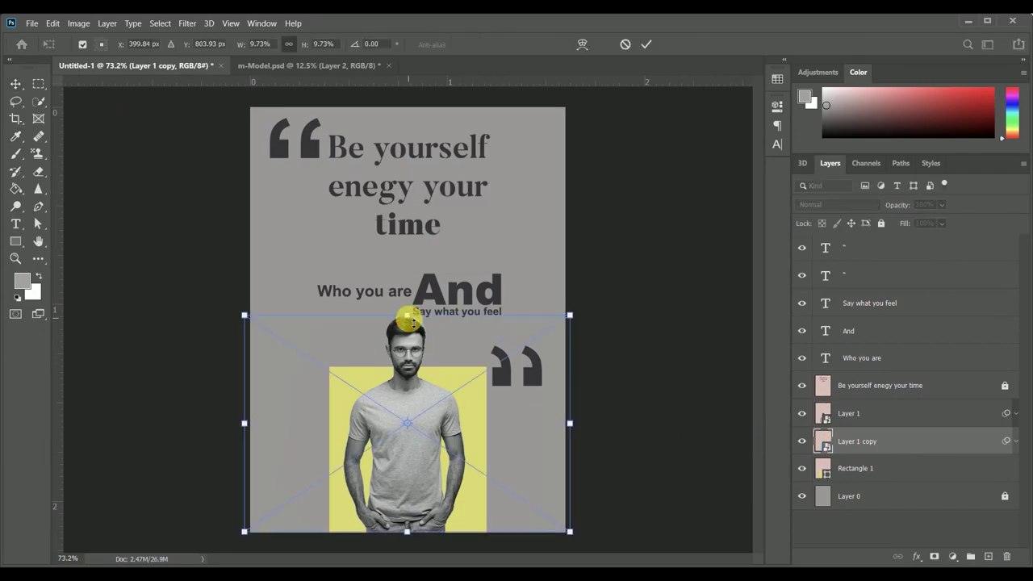
drag(414, 319, 414, 318)
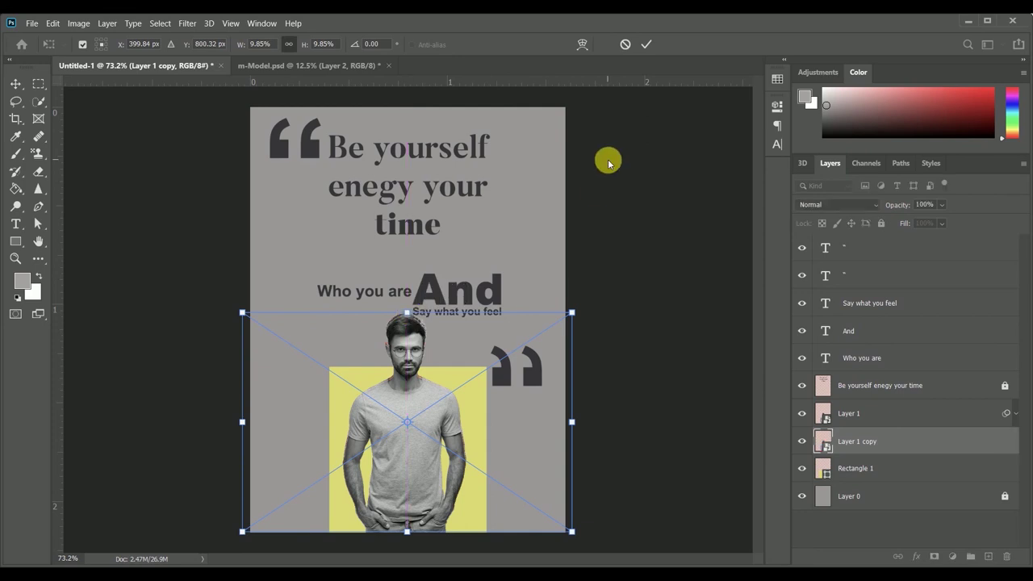
key(Return)
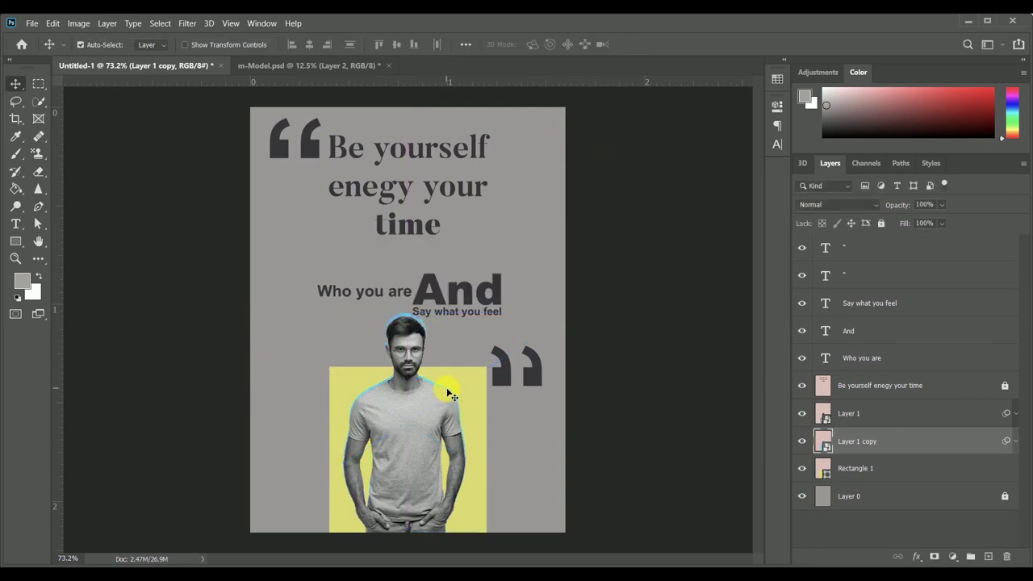
key(ctrl+t)
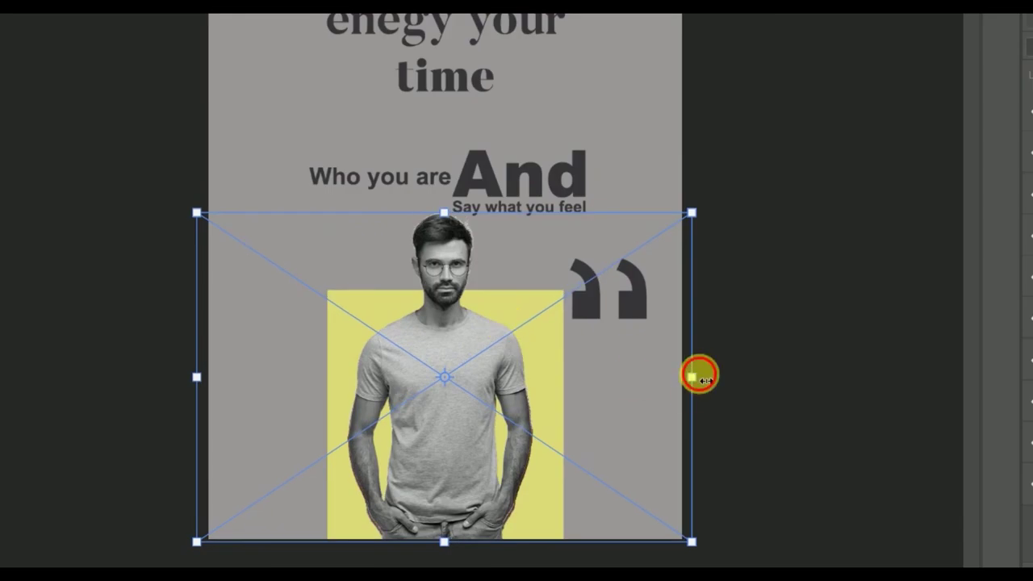
drag(691, 376, 703, 376)
key(Return)
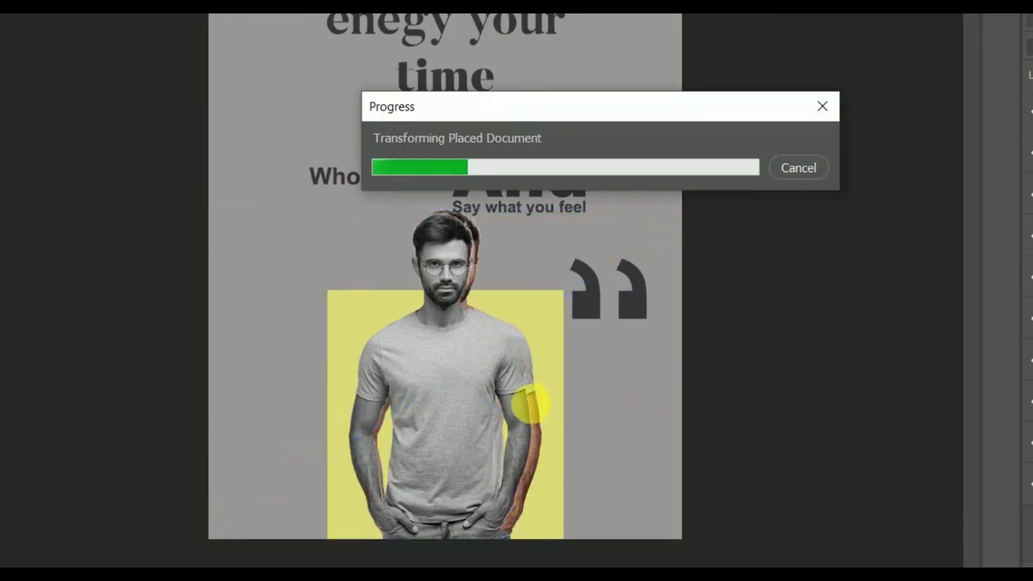
- Shift the blue copy left so it forms an outline around the man
right_click(518, 375)
click(549, 399)
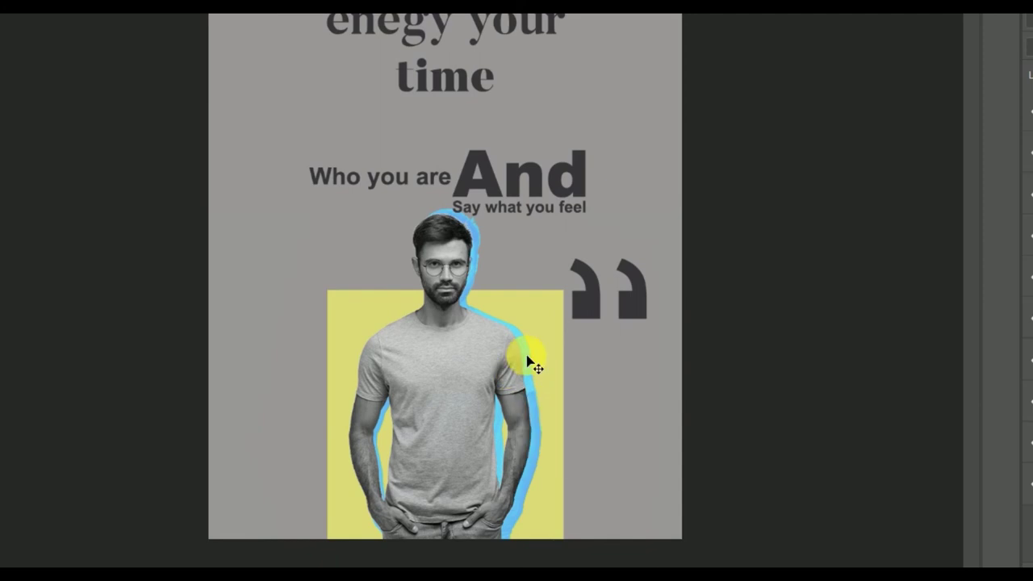
drag(527, 362, 417, 351)
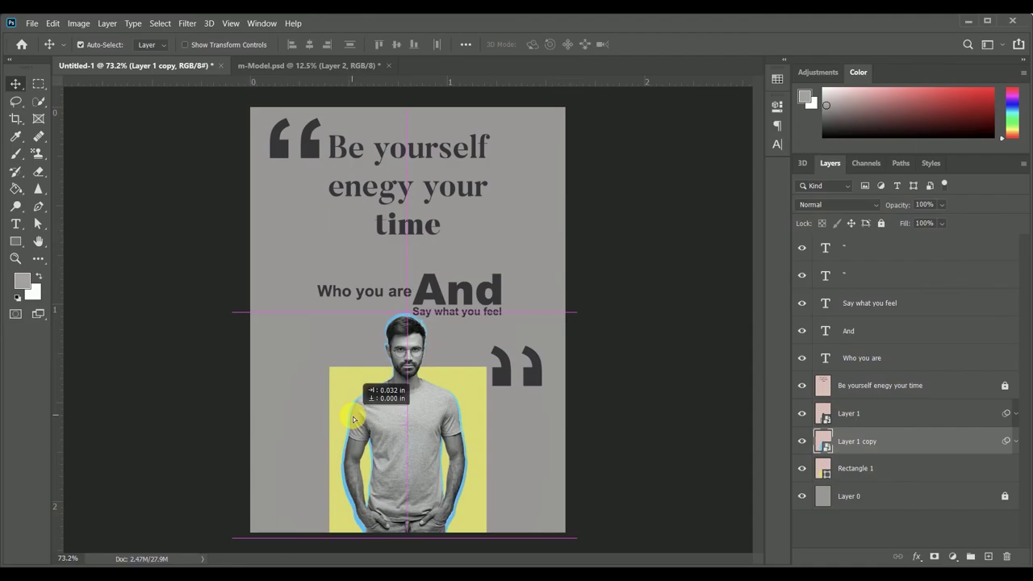